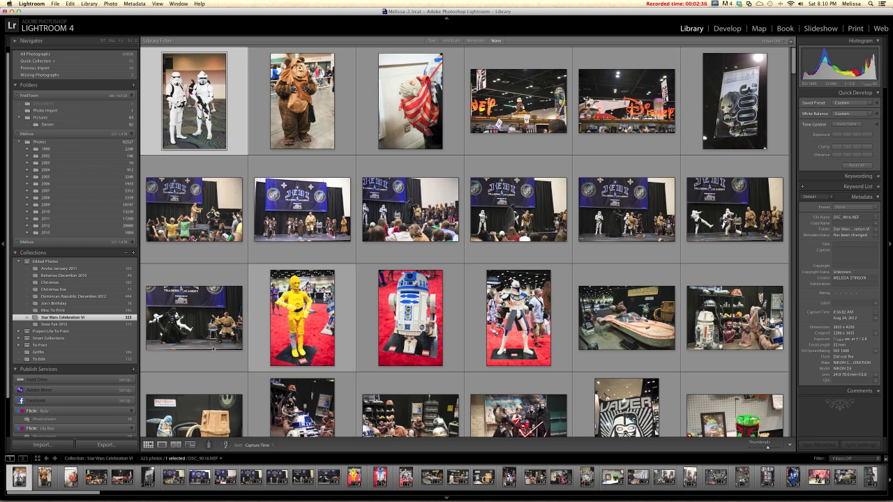
# - Minimize the blog window and bring back the Chrome window showing adobe.com
pyautogui.click(126, 481)
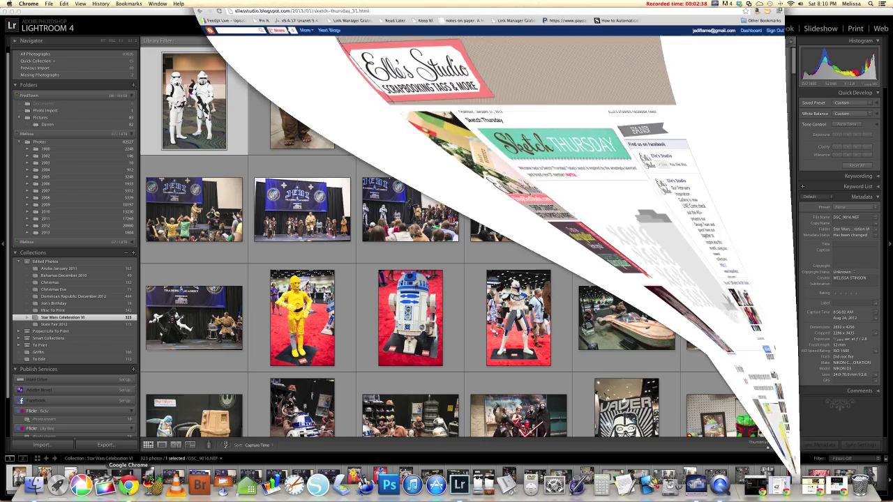
pyautogui.click(202, 15)
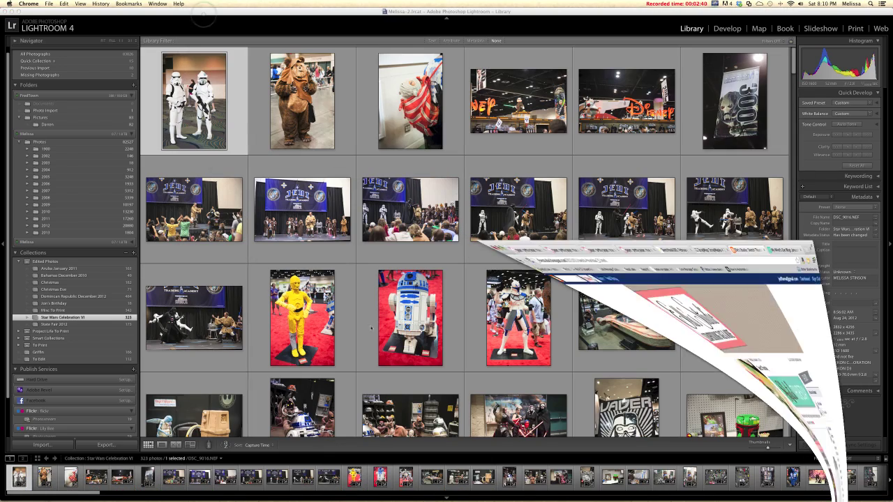
pyautogui.click(814, 481)
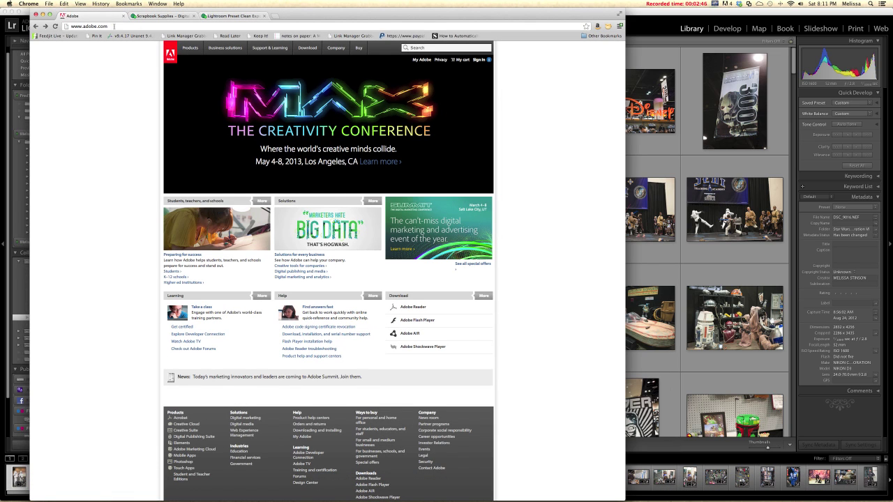
# - Go to Adobe's Downloads page and start the Photoshop Lightroom 4 free trial
pyautogui.moveTo(307, 49)
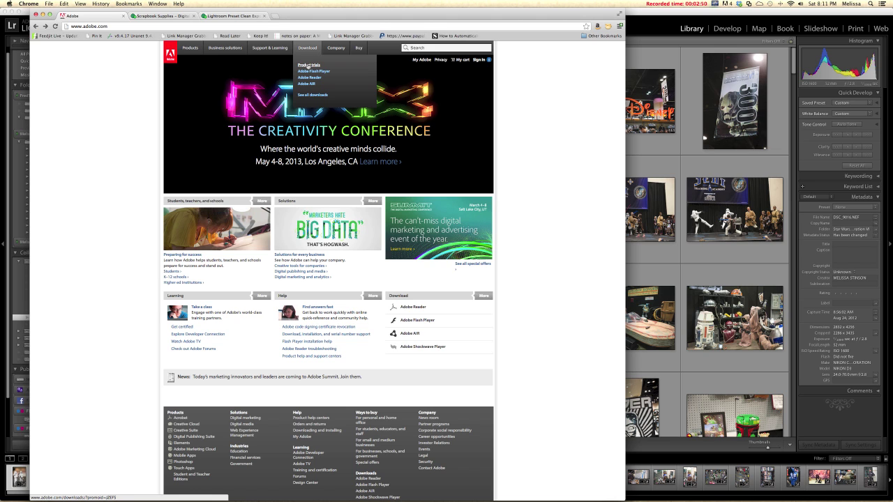
pyautogui.click(308, 66)
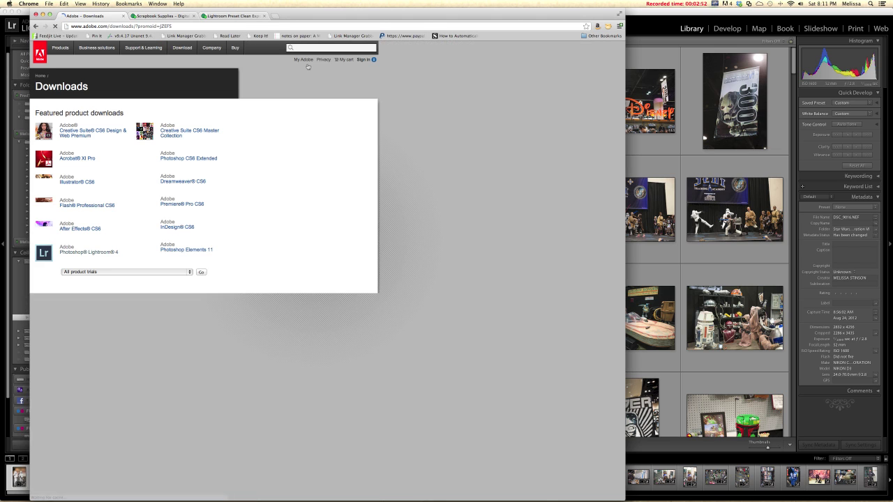
pyautogui.moveTo(65, 255)
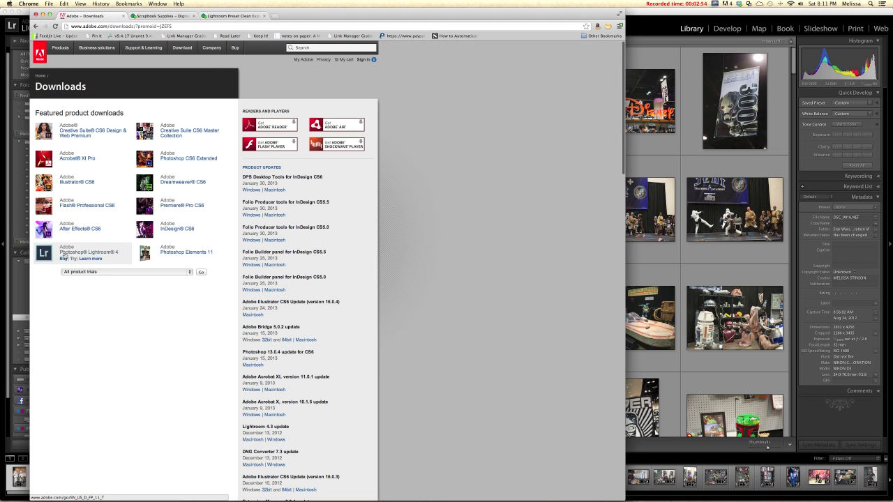
pyautogui.click(73, 259)
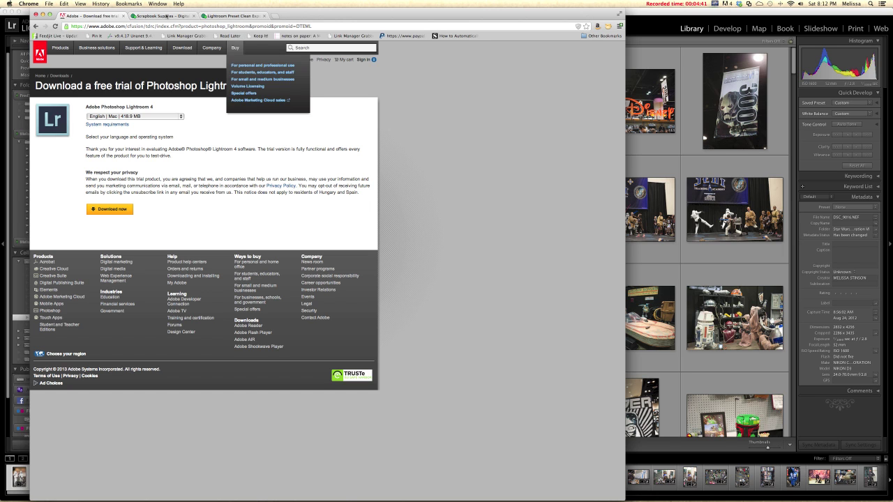
pyautogui.click(164, 15)
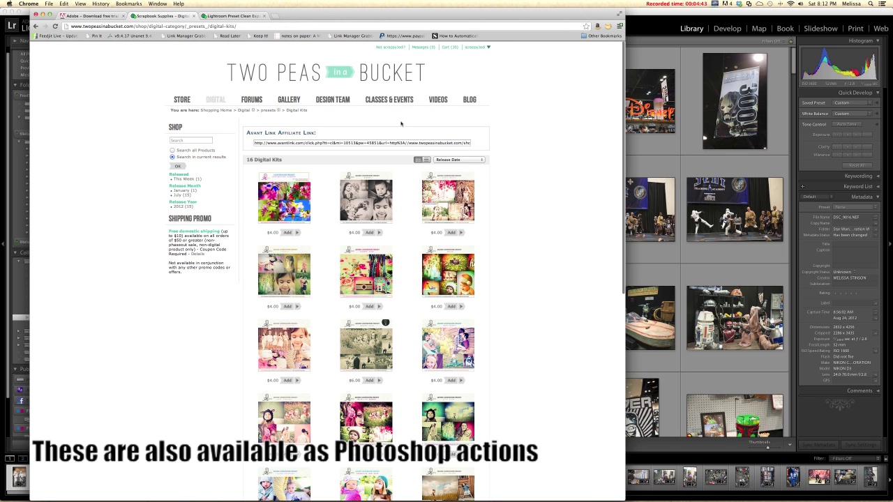
# - Browse the Digital Kits listing and open the Lightroom Preset Clean Exposure product page
pyautogui.scroll(-2, 399, 120)
pyautogui.scroll(2, 157, 114)
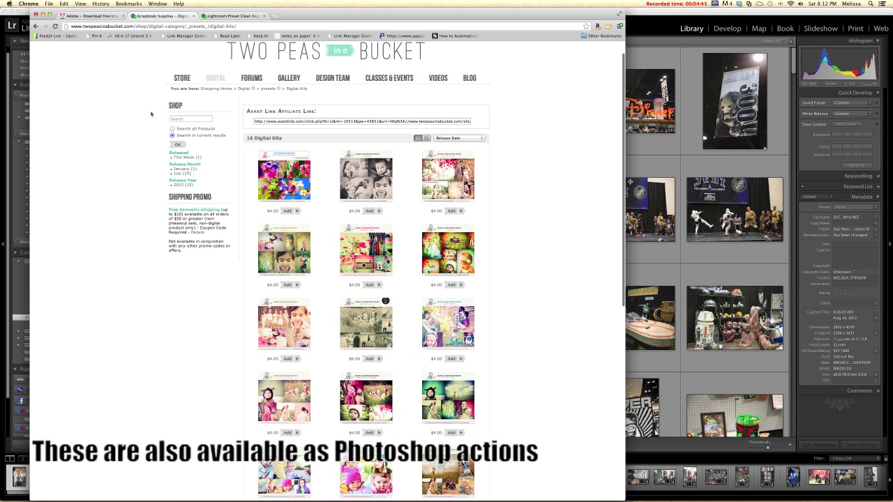
pyautogui.moveTo(209, 102)
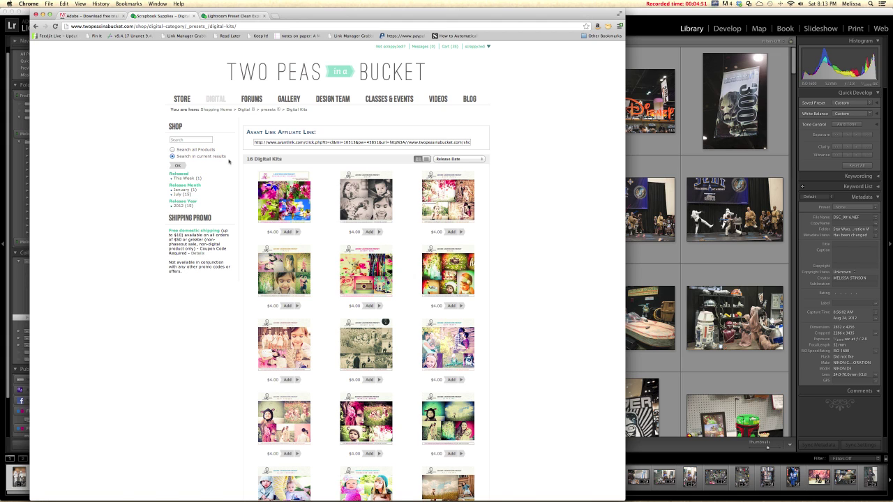
pyautogui.scroll(-3, 228, 161)
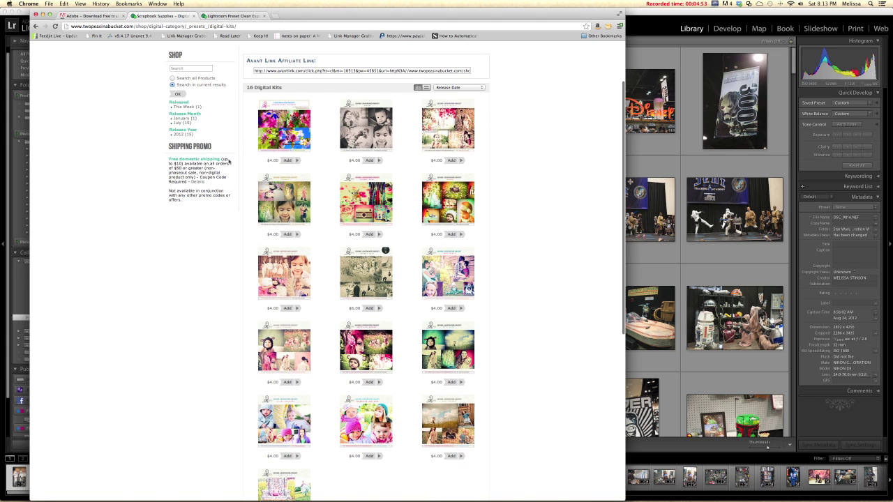
pyautogui.scroll(3, 228, 161)
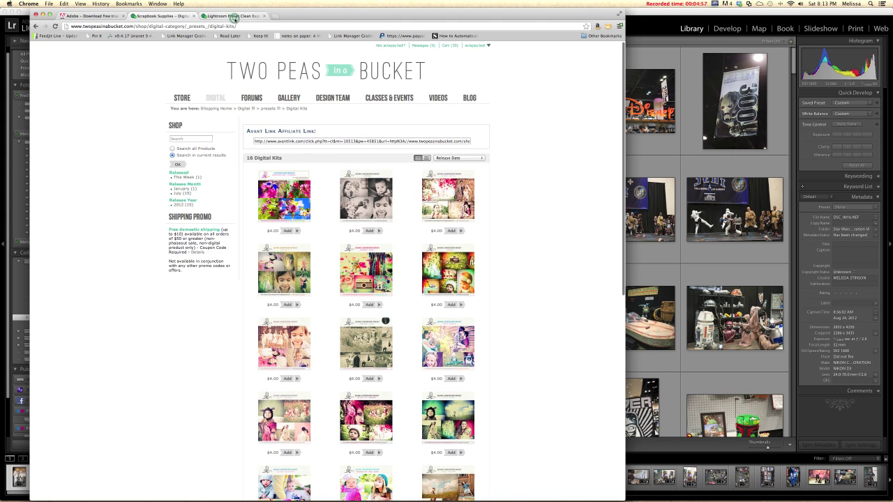
pyautogui.click(234, 17)
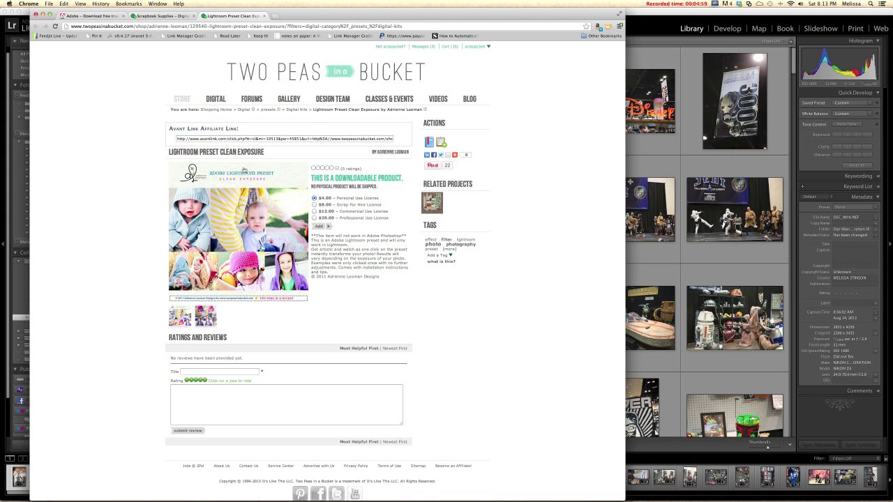
# - Revisit the Digital Kits list, then return to the Clean Exposure page with its license prices
pyautogui.click(166, 16)
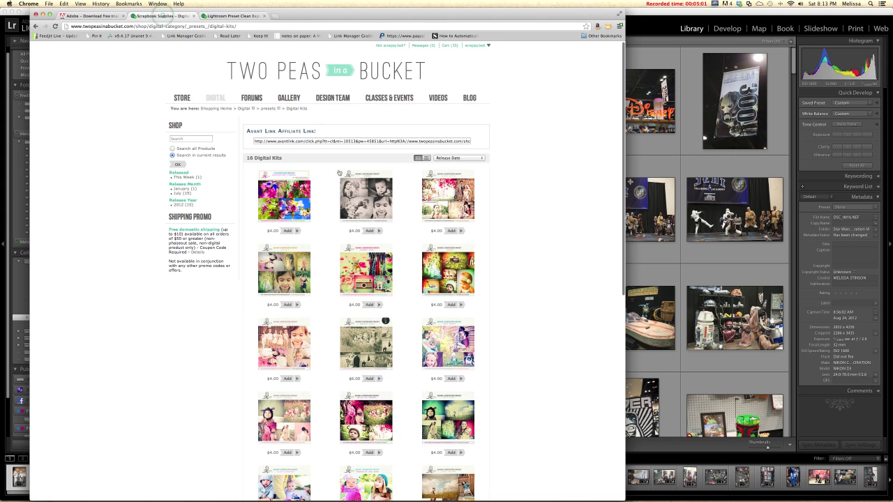
pyautogui.scroll(-1, 405, 274)
pyautogui.moveTo(431, 242)
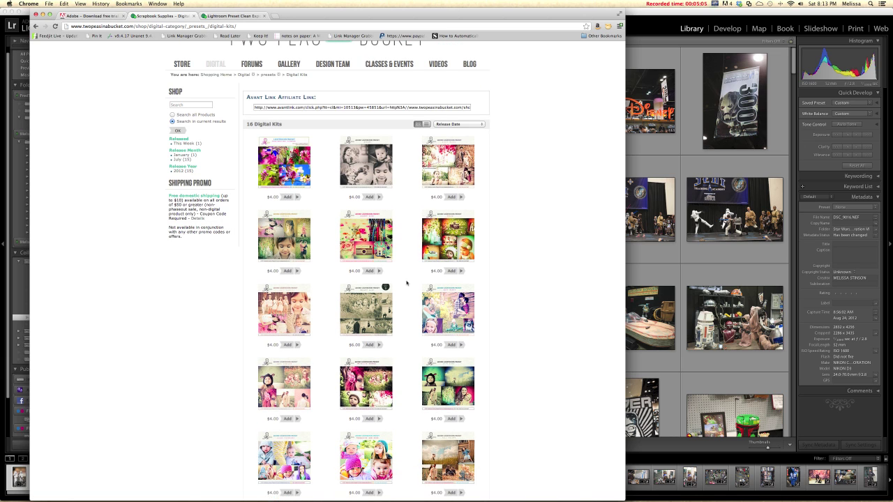
pyautogui.scroll(-1, 406, 282)
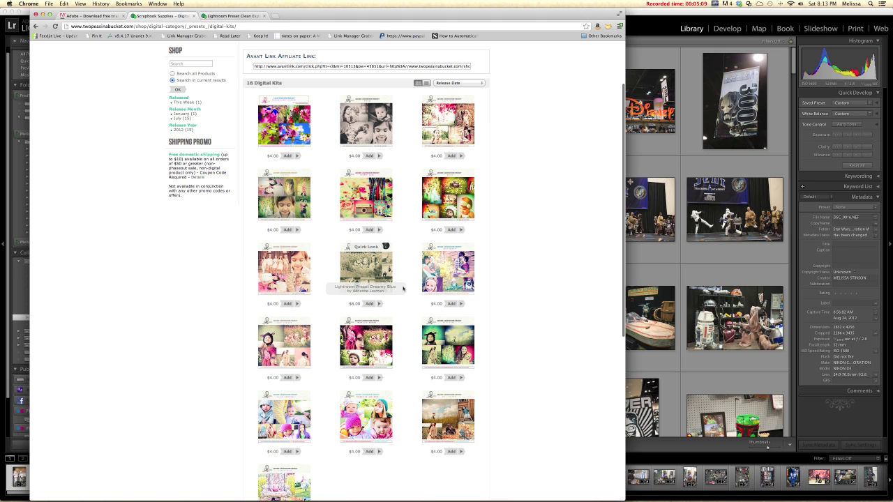
pyautogui.click(237, 16)
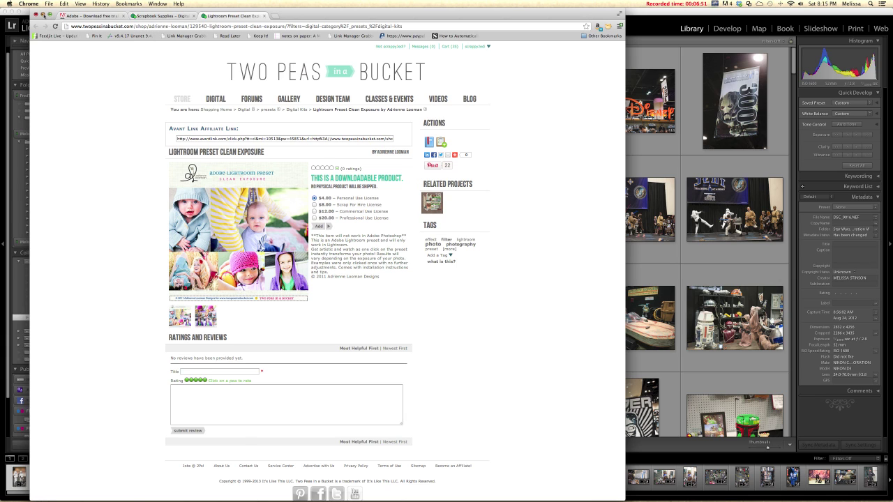
# - Minimize Chrome and bring Lightroom's Library grid of 323 Star Wars photos forward
pyautogui.click(41, 14)
pyautogui.click(635, 14)
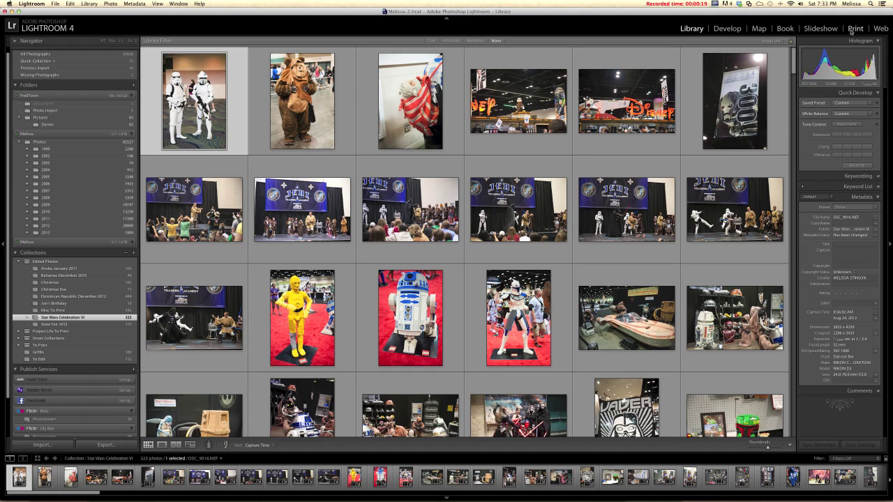
# - Switch to the Print module and open Page Setup for the stormtrooper photo
pyautogui.click(851, 29)
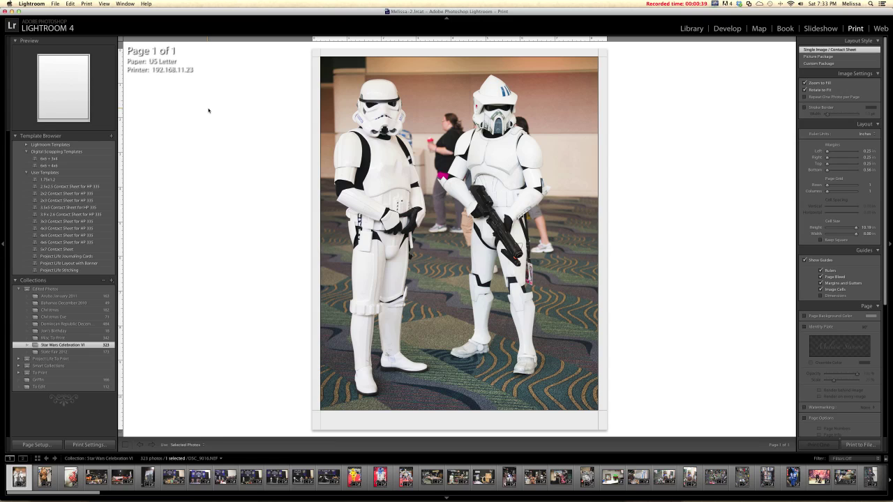
pyautogui.click(36, 444)
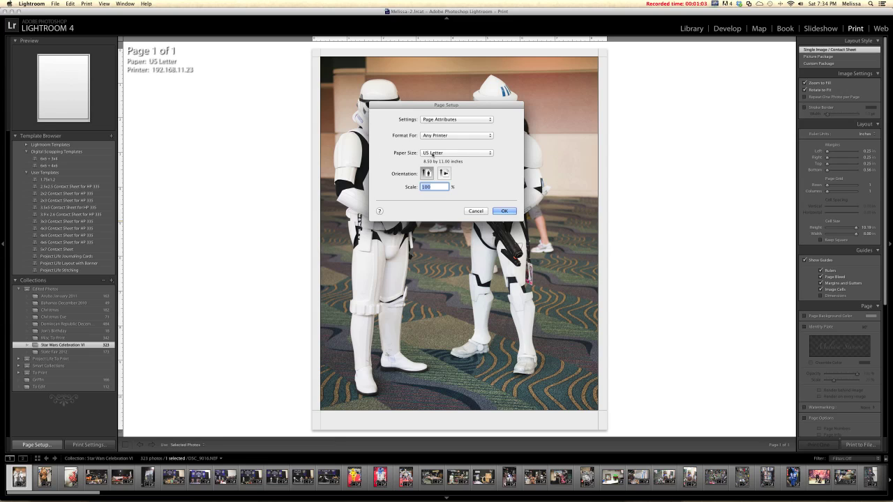
# - Add a new custom paper size of 6 by 4 inches
pyautogui.click(432, 154)
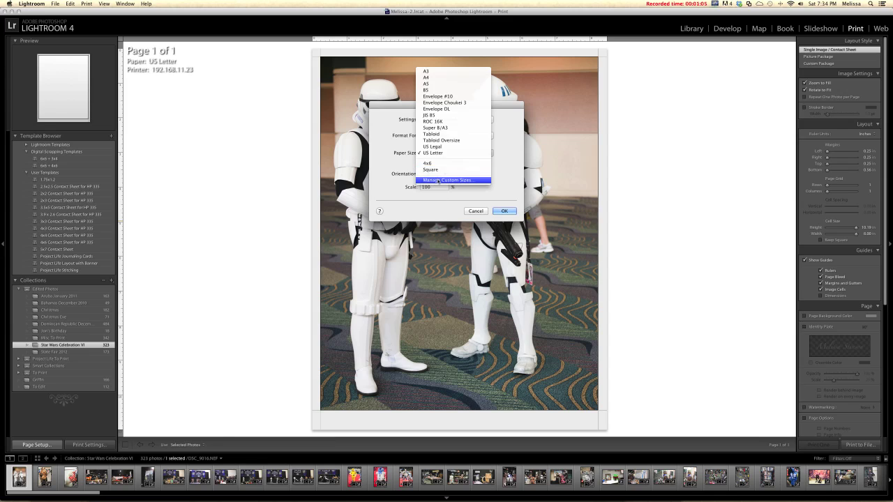
pyautogui.click(439, 180)
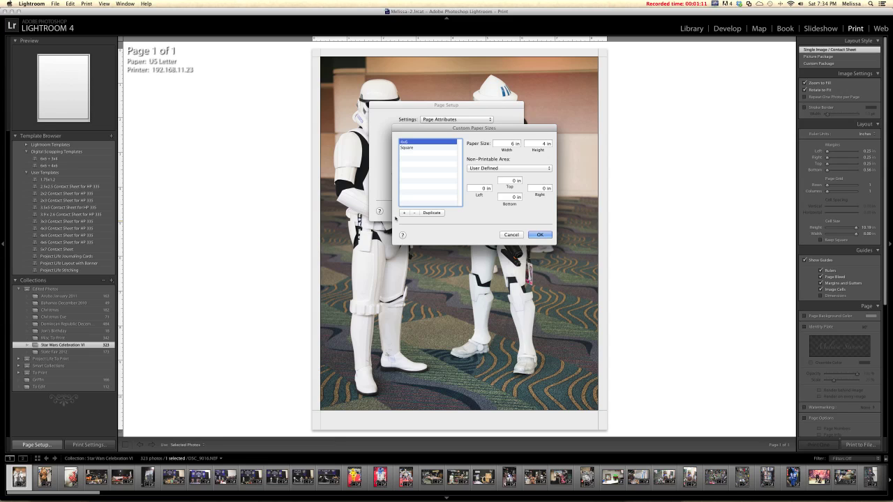
pyautogui.click(403, 214)
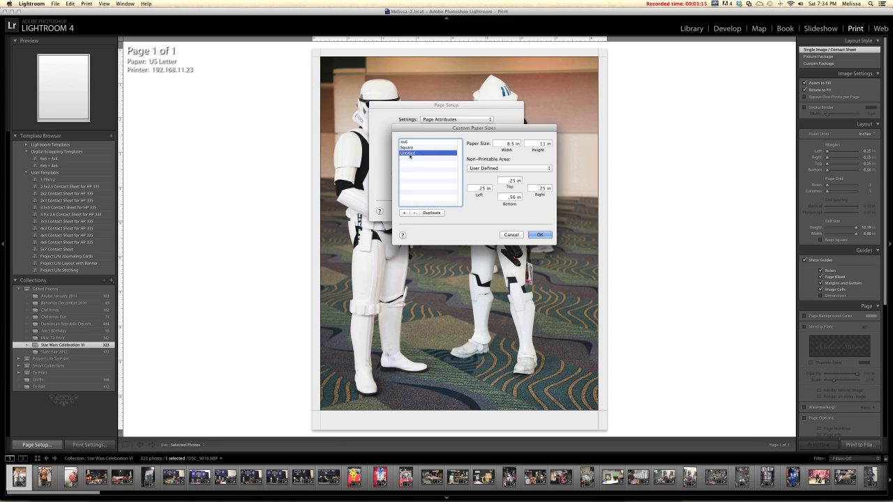
pyautogui.click(502, 144)
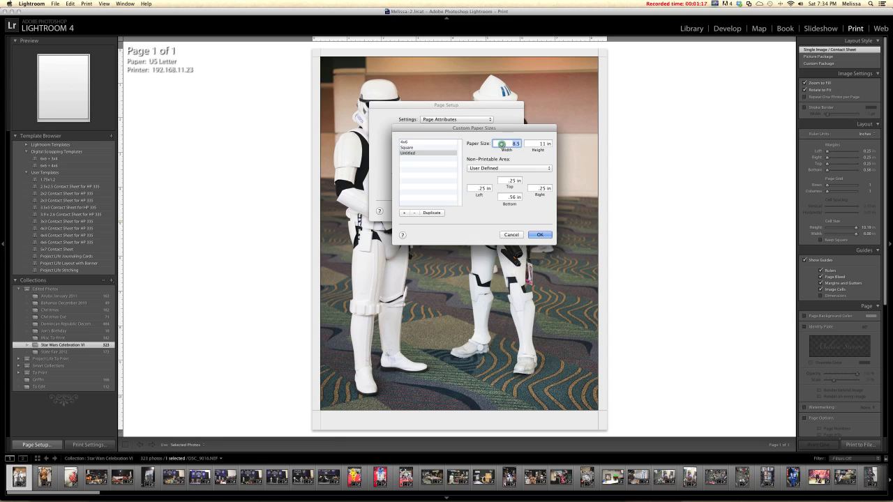
pyautogui.write('6')
pyautogui.click(536, 144)
pyautogui.write('4')
# - Set the custom size's margins to 0, name it, then discard the custom paper changes
pyautogui.click(509, 180)
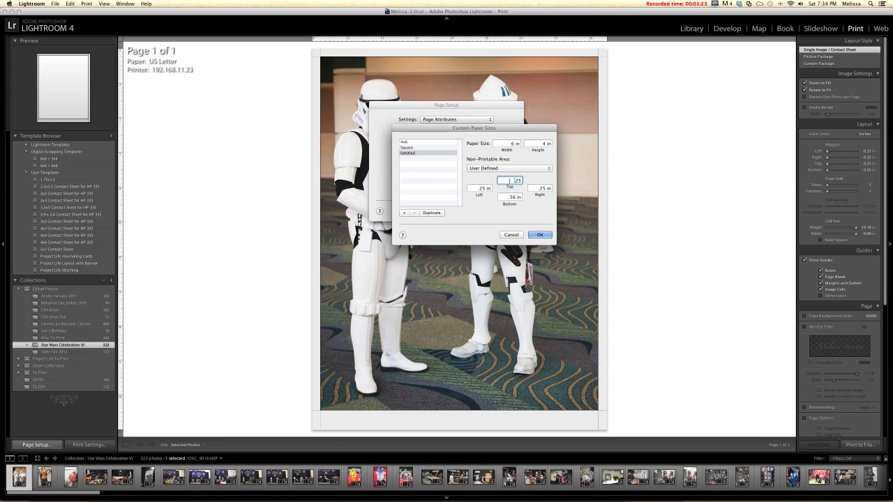
pyautogui.click(513, 183)
pyautogui.write('0')
pyautogui.click(533, 189)
pyautogui.write('0')
pyautogui.click(509, 197)
pyautogui.write('0')
pyautogui.click(487, 188)
pyautogui.write('0')
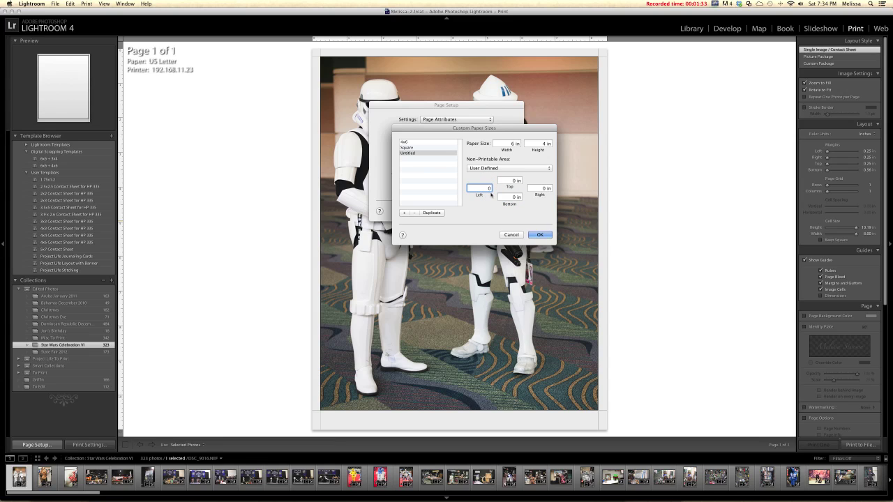
pyautogui.press('Tab')
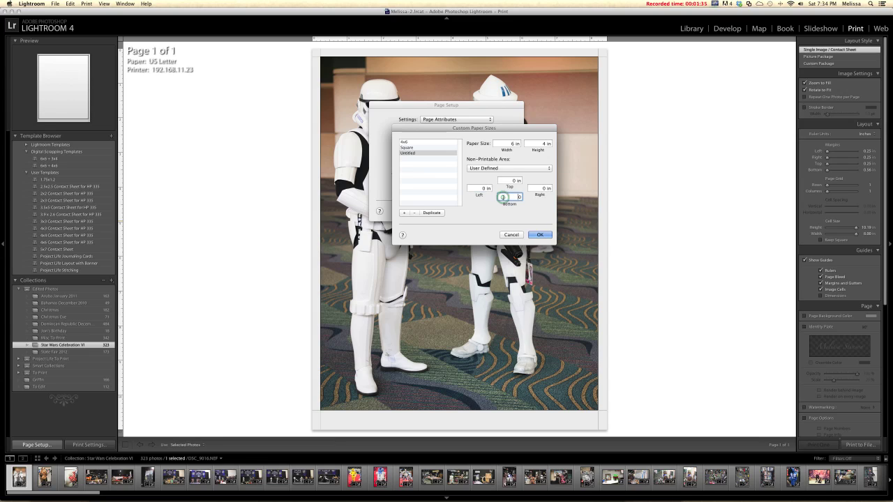
pyautogui.click(408, 155)
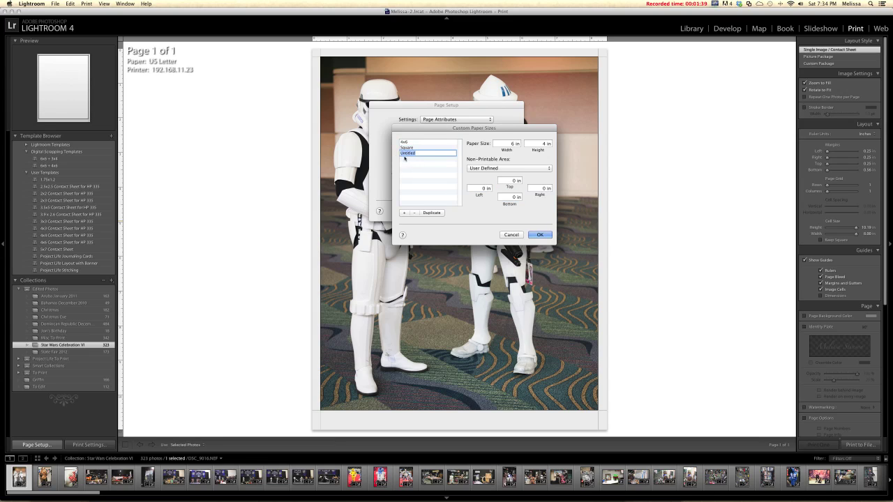
pyautogui.press('Return')
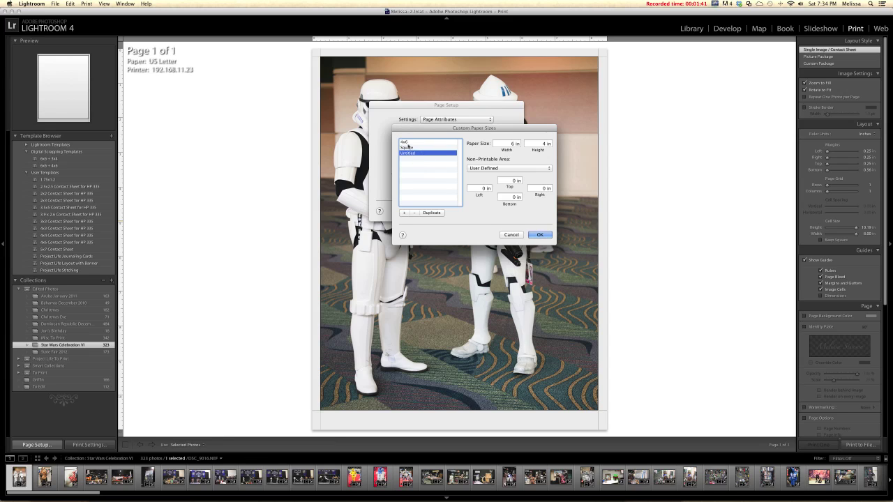
pyautogui.click(511, 235)
# - Choose 4x6 as the paper size and apply the page setup
pyautogui.click(477, 155)
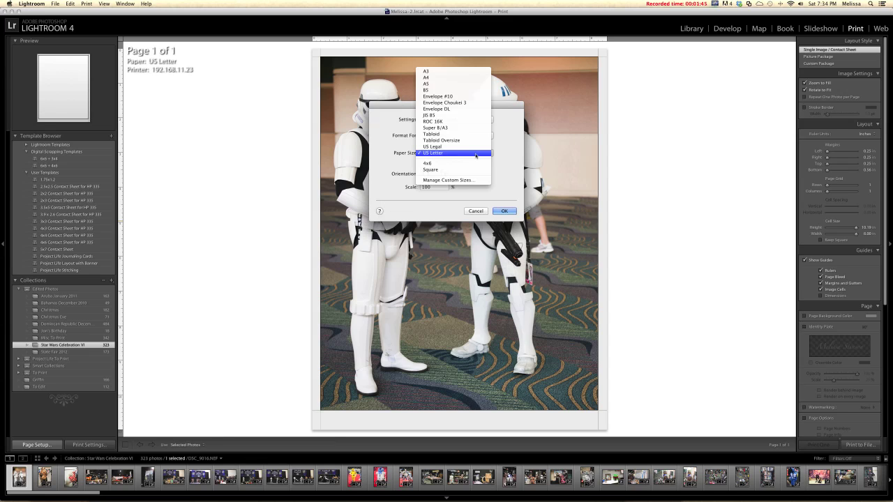
pyautogui.click(469, 164)
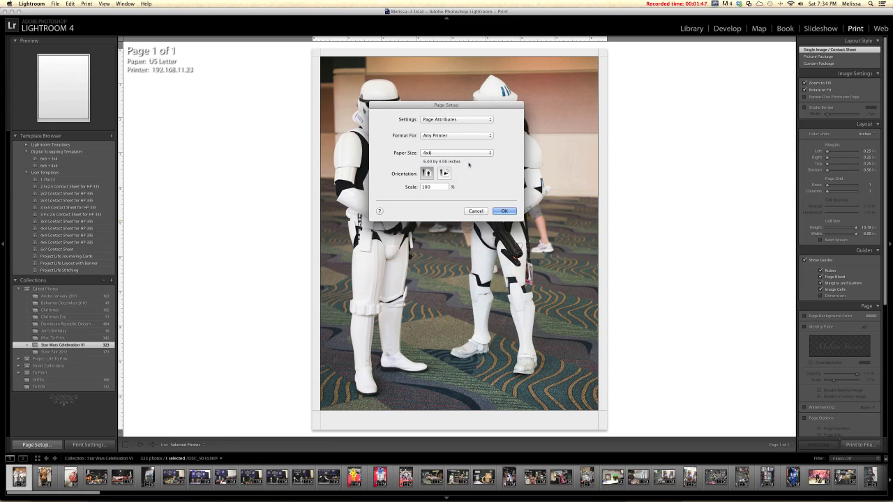
pyautogui.click(507, 210)
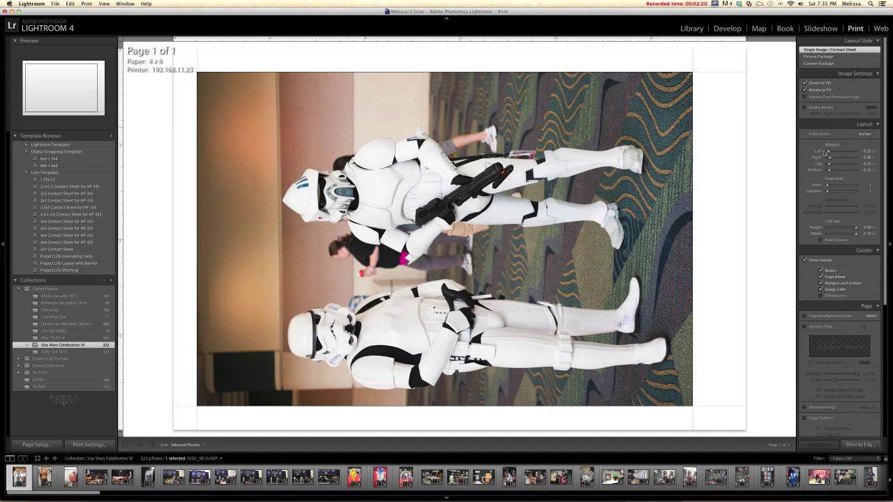
# - Set the layout margins to 0, enlarge the cell size, and use 2 rows
pyautogui.moveTo(829, 151); pyautogui.dragTo(825, 170)
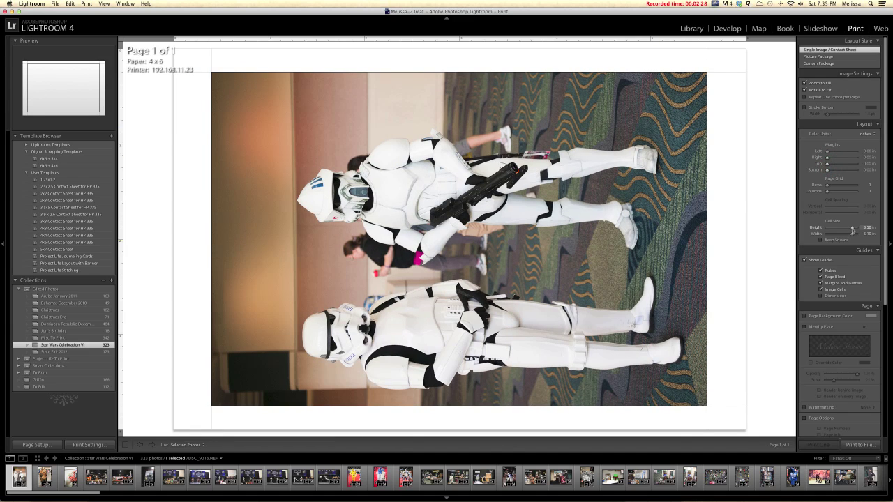
pyautogui.moveTo(852, 228); pyautogui.dragTo(858, 233)
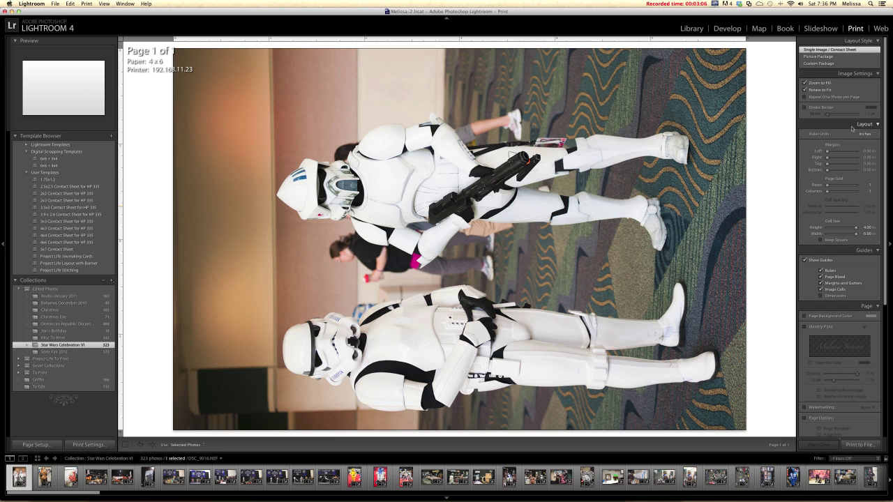
pyautogui.moveTo(826, 184); pyautogui.dragTo(829, 192)
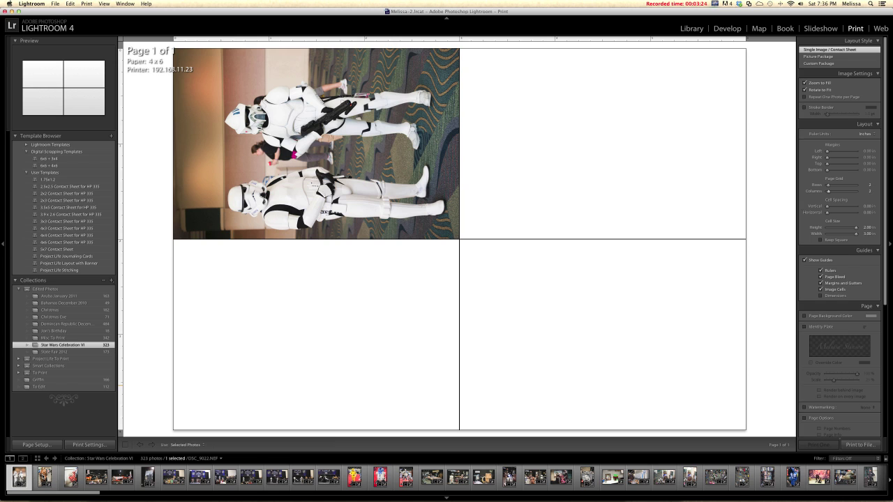
# - Add three more filmstrip photos to fill the grid and turn off Rotate to Fit
pyautogui.keyDown('super'); pyautogui.click(45, 477); pyautogui.keyUp('super')
pyautogui.keyDown('super'); pyautogui.click(71, 478); pyautogui.keyUp('super')
pyautogui.keyDown('super'); pyautogui.click(96, 477); pyautogui.keyUp('super')
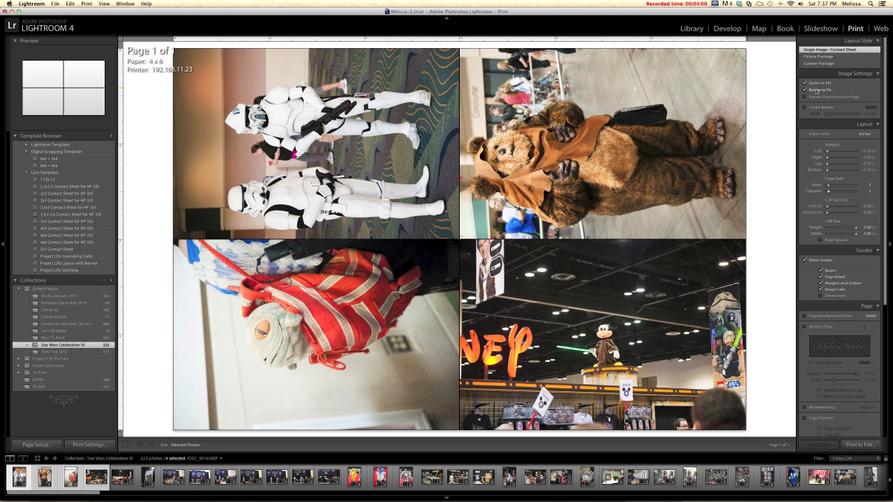
pyautogui.click(818, 91)
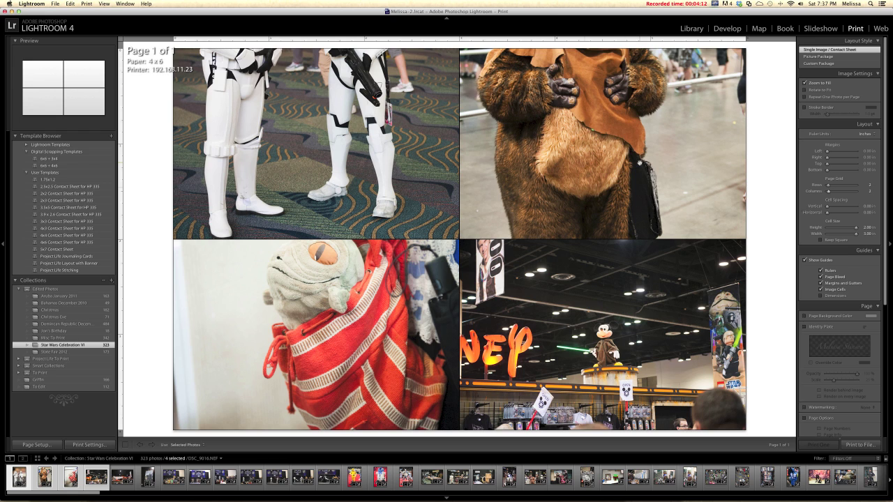
pyautogui.click(811, 84)
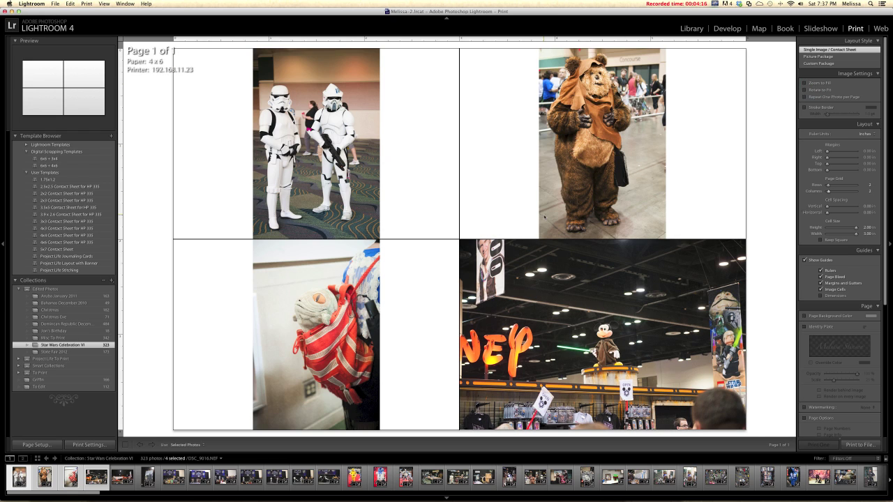
pyautogui.click(816, 90)
pyautogui.click(819, 83)
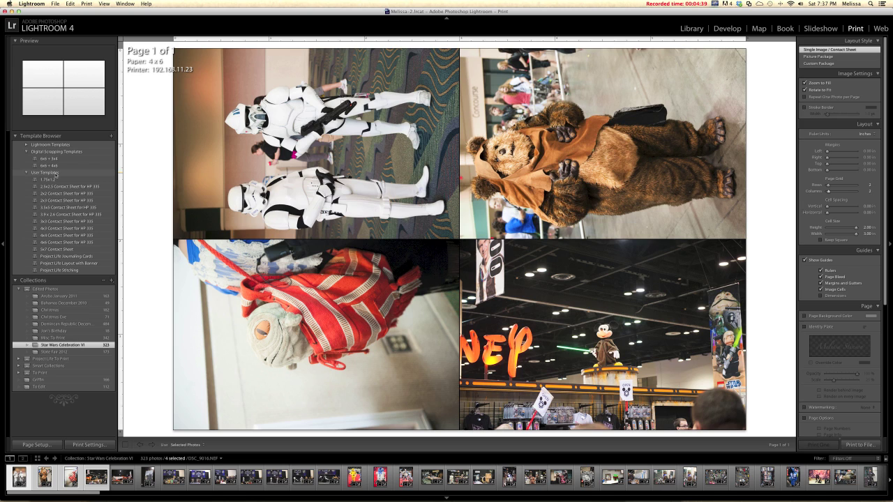
pyautogui.click(112, 137)
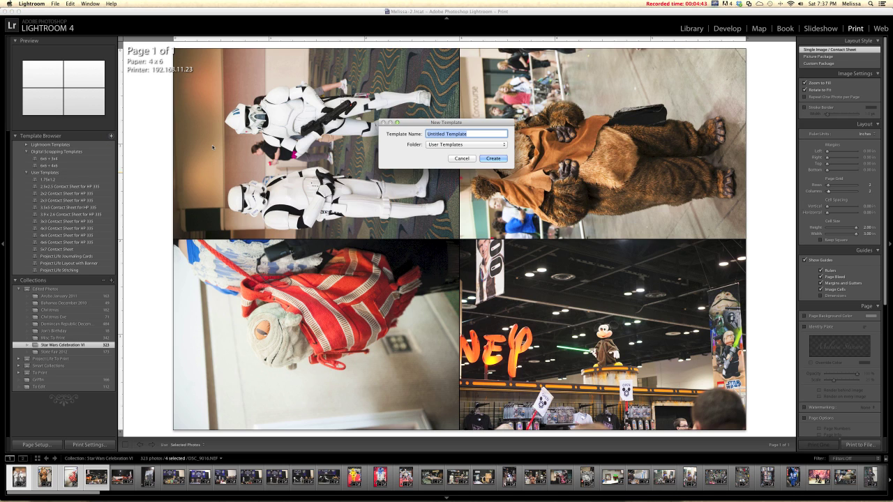
# - Create the 'Test' user template and update it with the current 2x2 settings
pyautogui.write('Test')
pyautogui.click(493, 159)
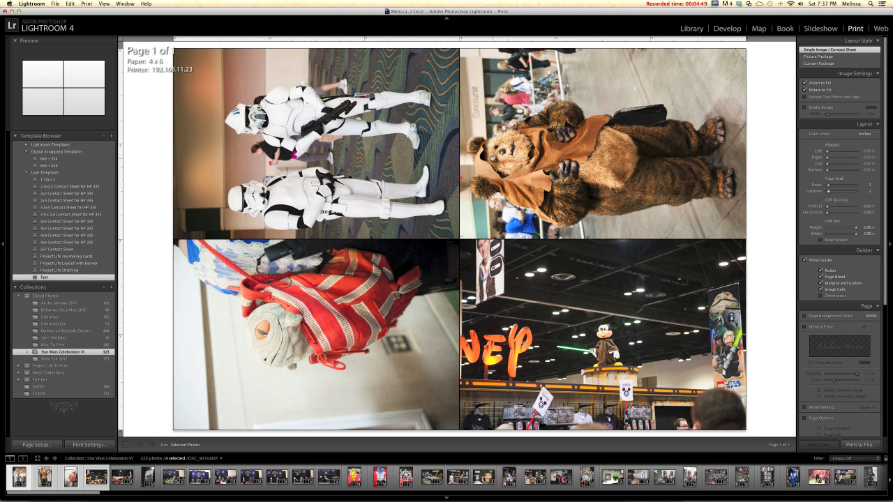
pyautogui.rightClick(47, 278)
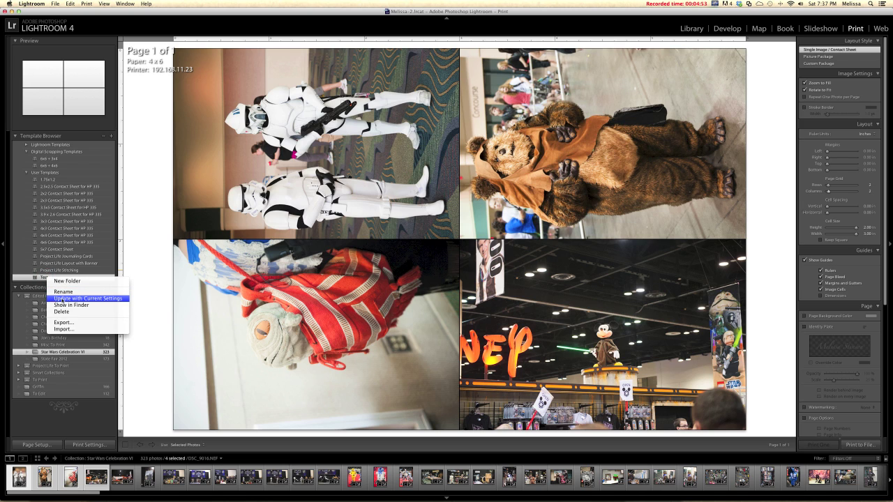
pyautogui.click(63, 298)
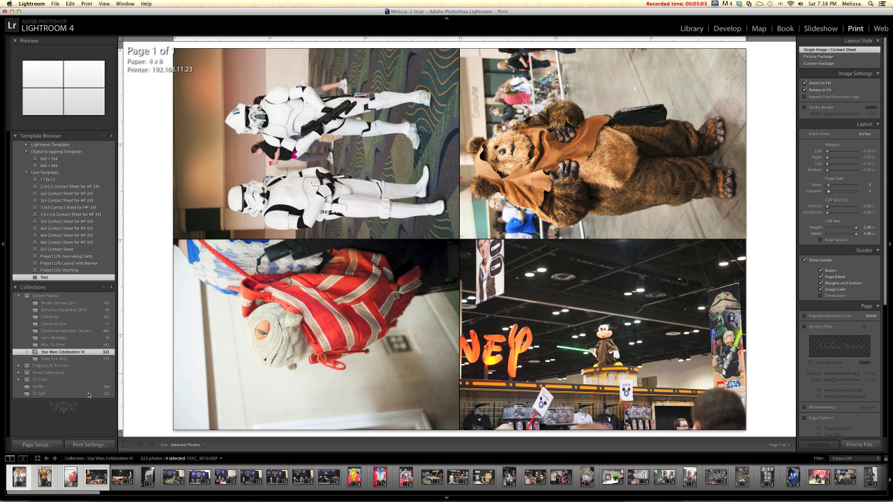
pyautogui.click(27, 476)
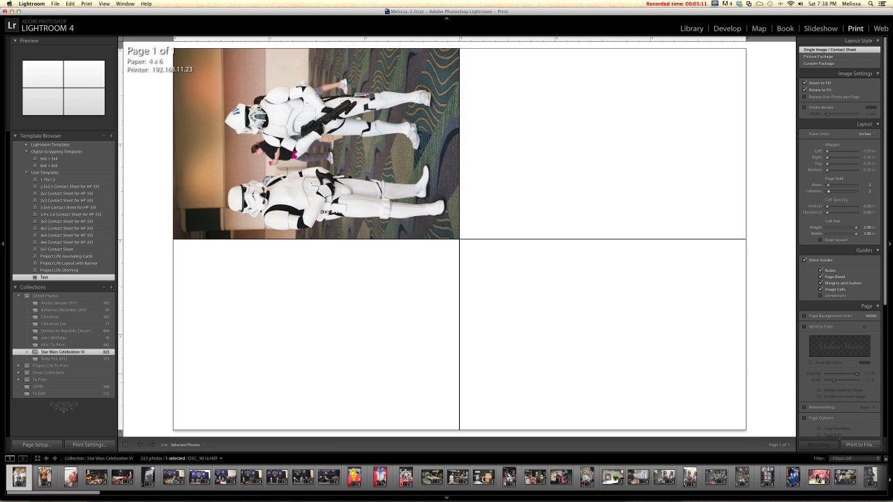
# - Select all 323 filmstrip photos to fill the Test layout across 81 pages
pyautogui.moveTo(98, 495); pyautogui.dragTo(523, 496)
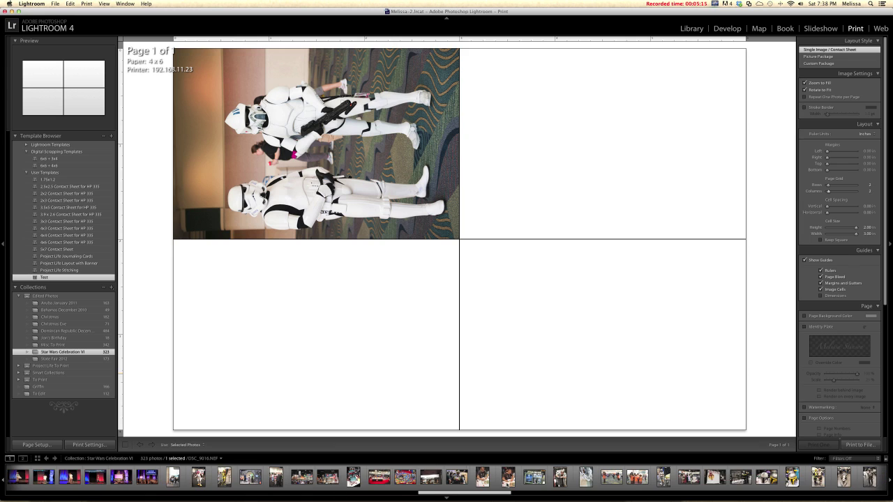
pyautogui.moveTo(462, 492); pyautogui.dragTo(53, 492)
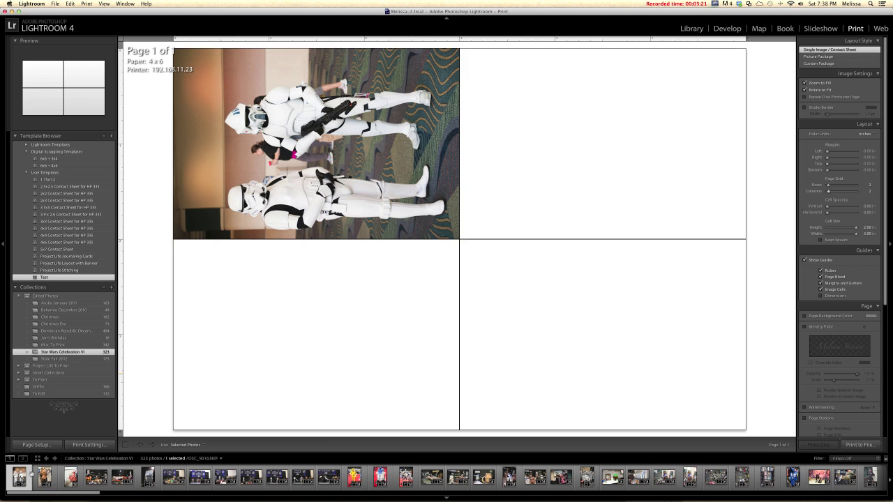
pyautogui.press('super+a')
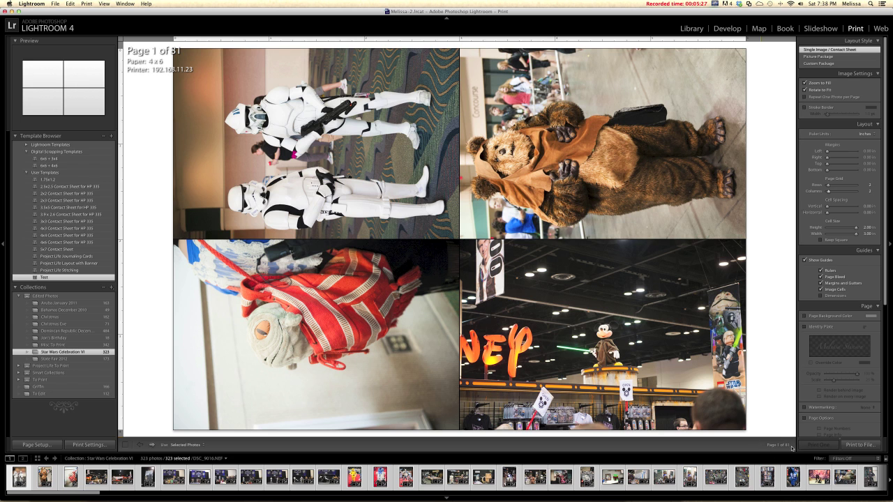
# - Advance the contact sheet four pages toward page 5 of 81
pyautogui.click(151, 445)
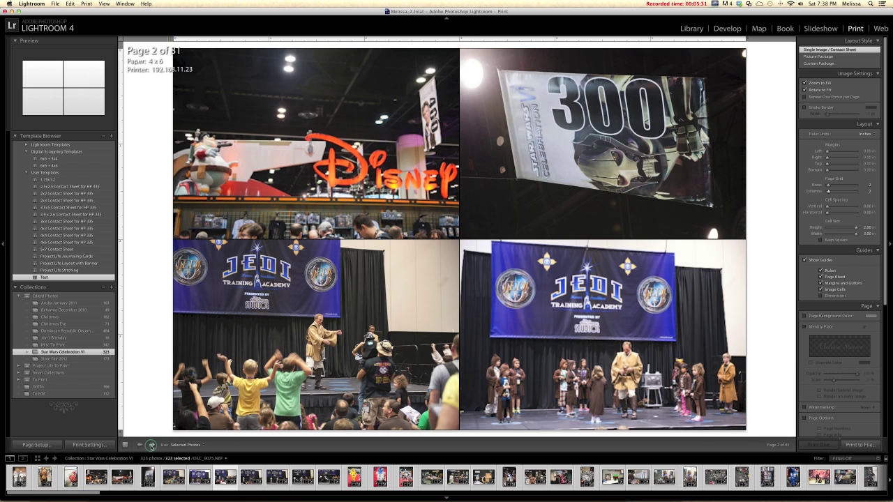
pyautogui.click(152, 445)
pyautogui.click(152, 445)
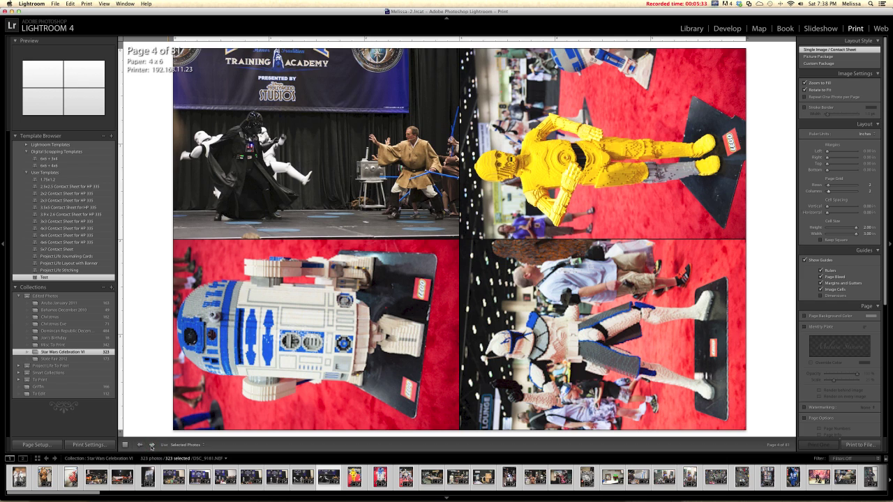
pyautogui.click(151, 445)
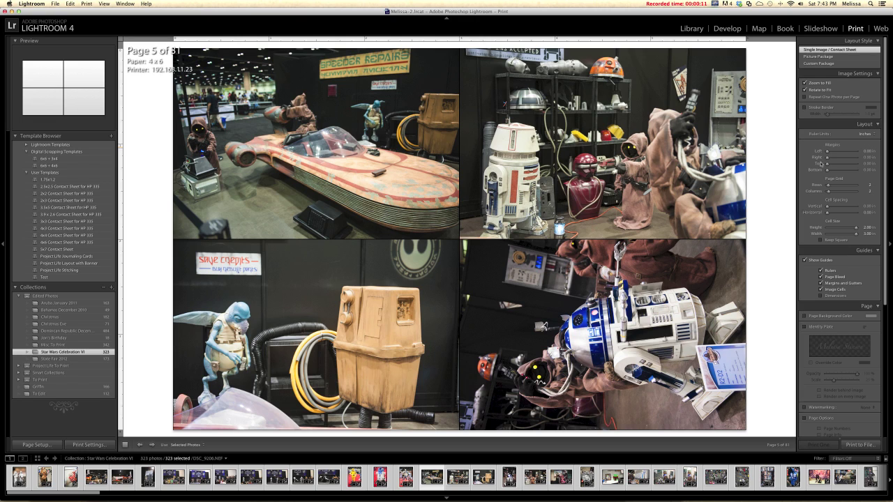
# - Set the Left, Right, Top and Bottom layout margins each to 0.1 inch
pyautogui.click(867, 151)
pyautogui.write('0.1')
pyautogui.press('Tab')
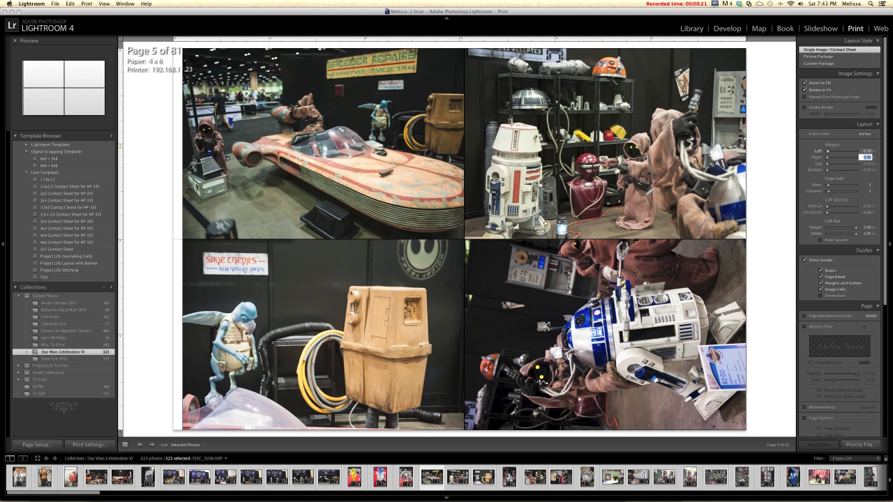
pyautogui.press('BackSpace')
pyautogui.write('0.1')
pyautogui.press('Tab')
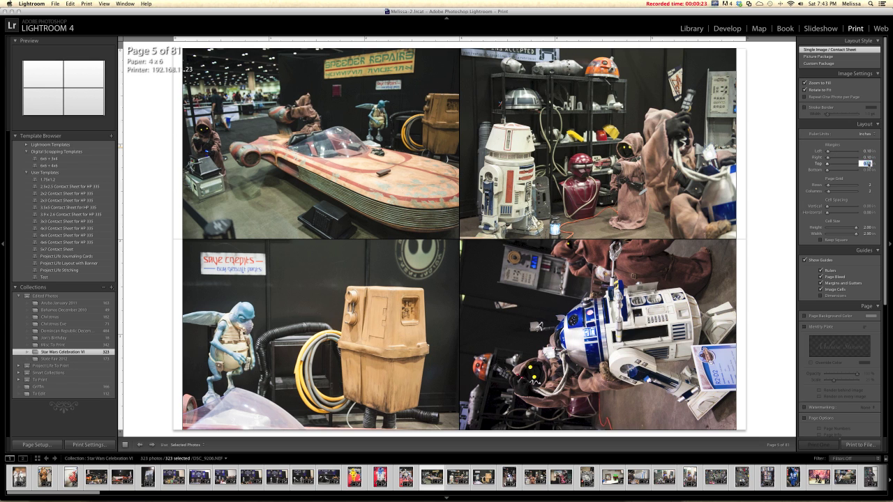
pyautogui.write('0.1')
pyautogui.press('Tab')
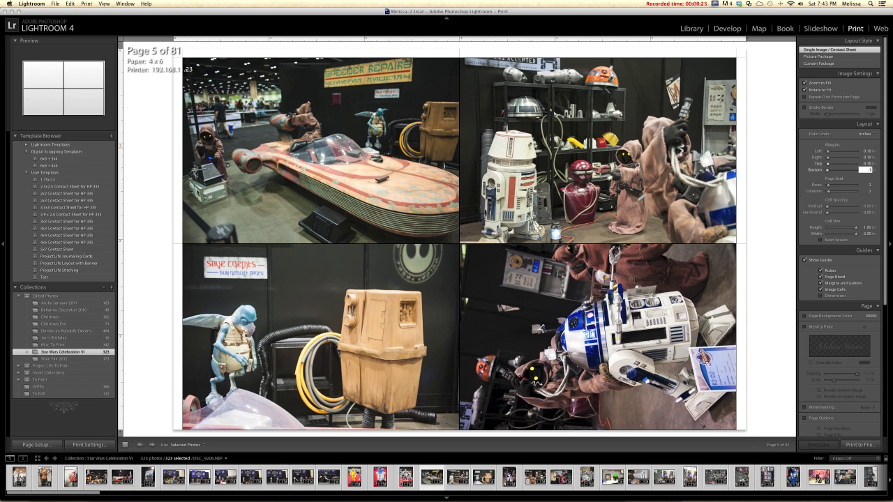
pyautogui.write('0.1')
pyautogui.press('Return')
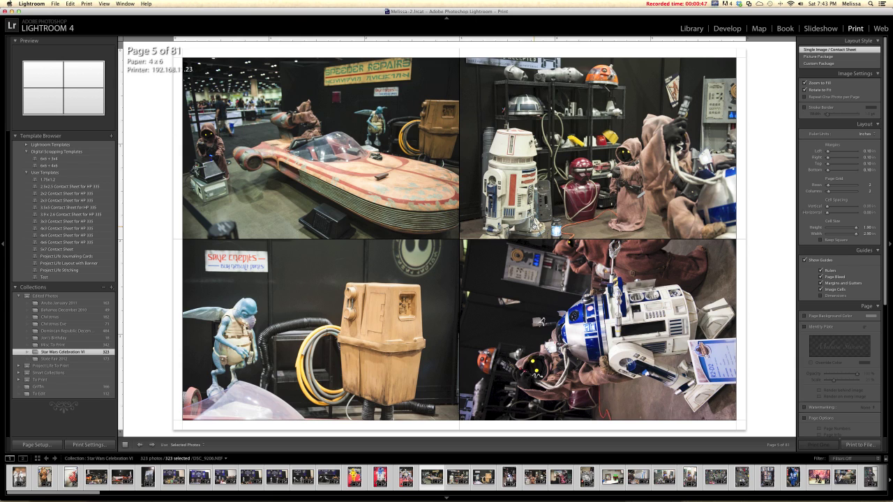
# - Set the vertical and horizontal cell spacing to 0.2 in
pyautogui.click(867, 206)
pyautogui.write('0.2')
pyautogui.press('Tab')
pyautogui.write('0.2')
pyautogui.press('Return')
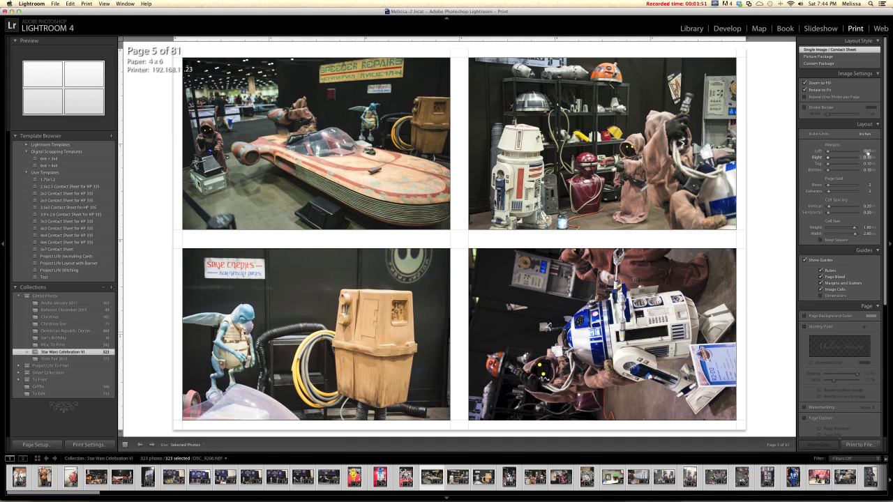
# - Enter 0.22 in for the left, right, top and bottom page margins
pyautogui.click(866, 150)
pyautogui.write('0.22')
pyautogui.click(865, 158)
pyautogui.write('0.22')
pyautogui.click(866, 163)
pyautogui.write('0.22')
pyautogui.click(867, 170)
pyautogui.write('0.22')
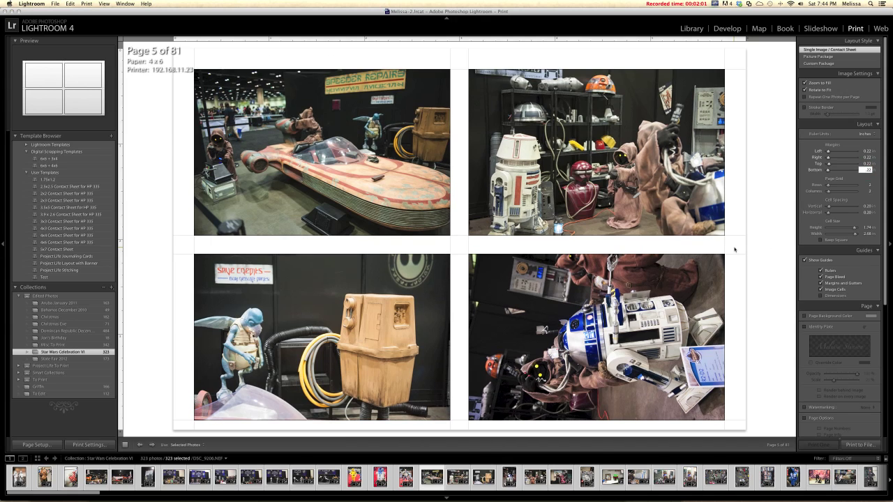
pyautogui.press('Return')
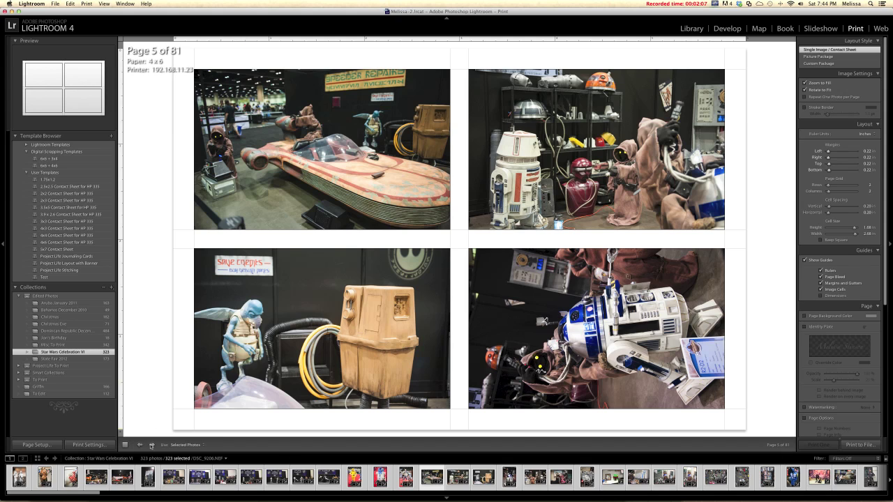
# - Page the contact sheet preview forward to page 9
pyautogui.click(151, 445)
pyautogui.click(151, 445)
pyautogui.click(151, 445)
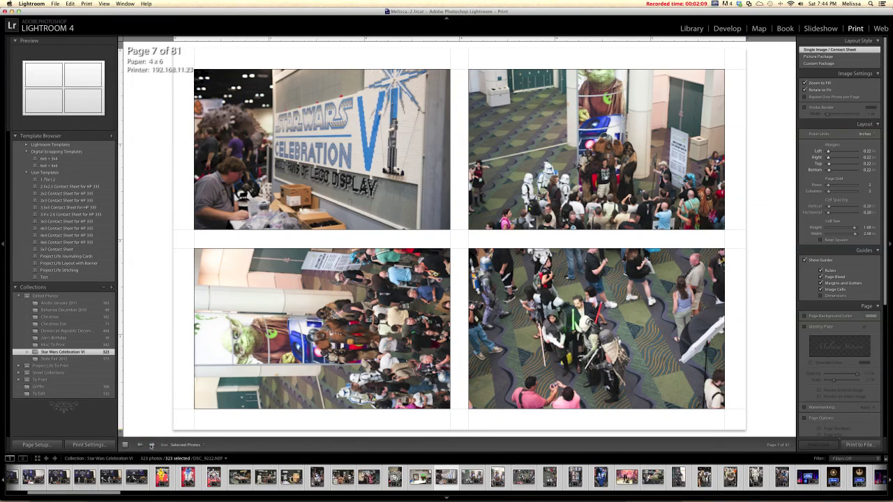
pyautogui.click(151, 445)
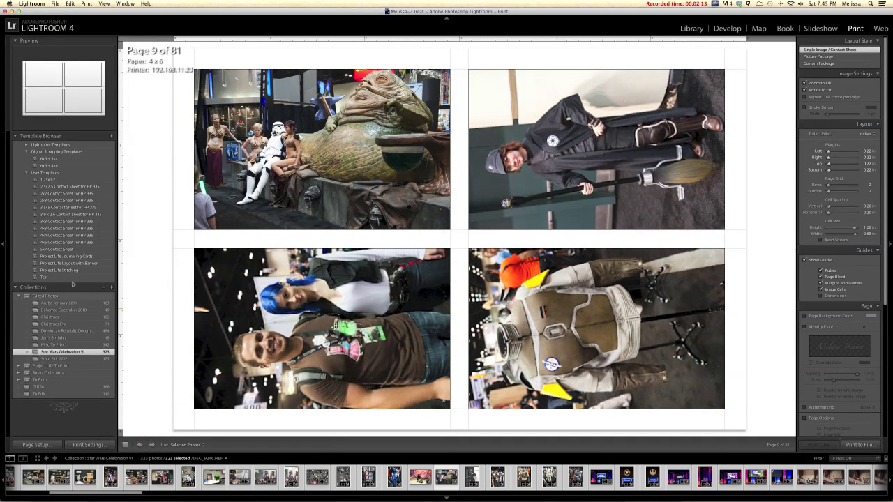
# - Update the Test template with the current layout settings
pyautogui.moveTo(64, 279)
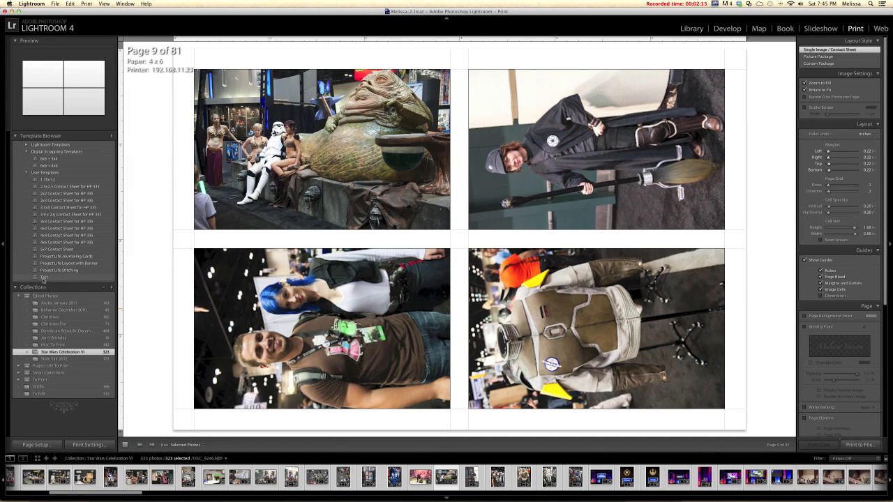
pyautogui.rightClick(43, 278)
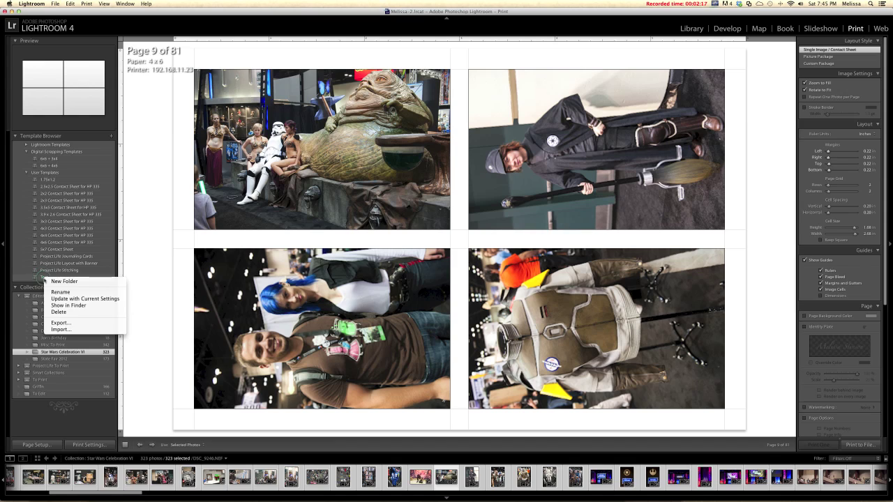
pyautogui.click(70, 299)
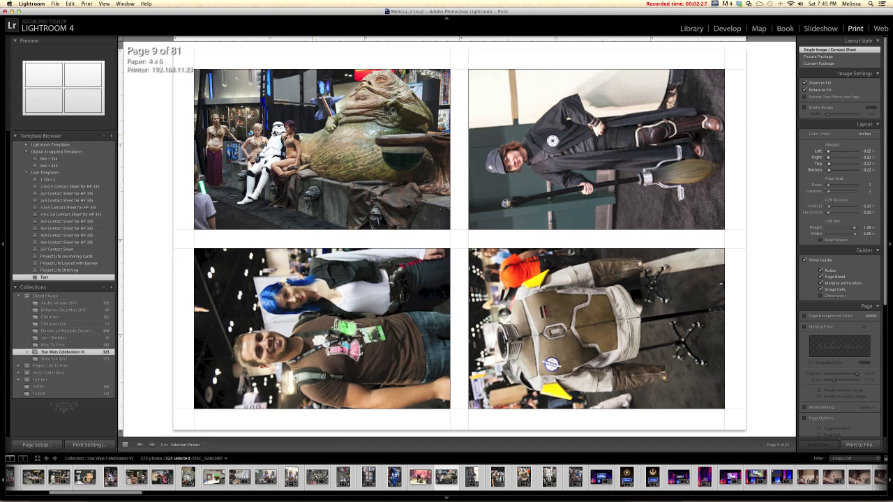
# - Set the Print Job output to JPEG File at 300 ppi file resolution
pyautogui.click(151, 445)
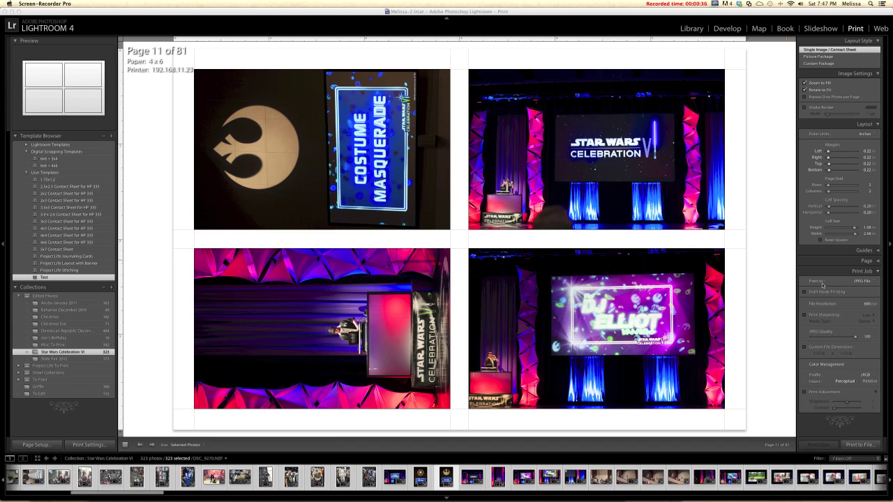
pyautogui.click(862, 282)
pyautogui.click(862, 282)
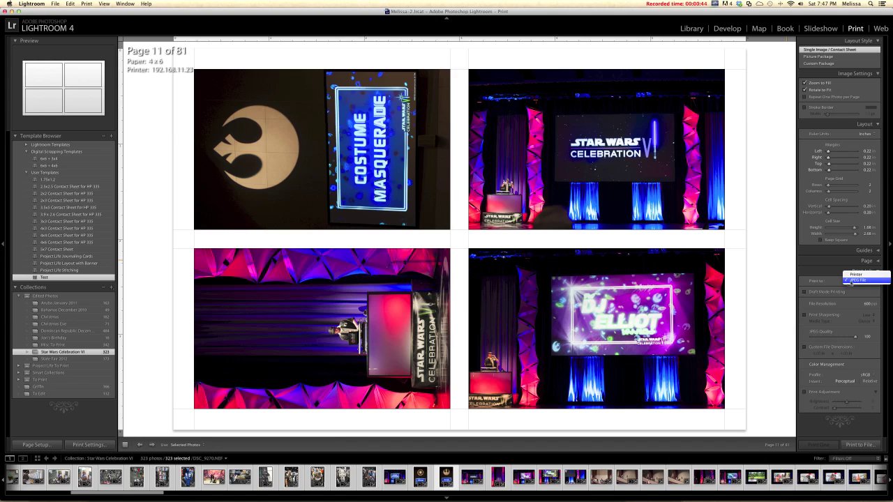
pyautogui.click(852, 283)
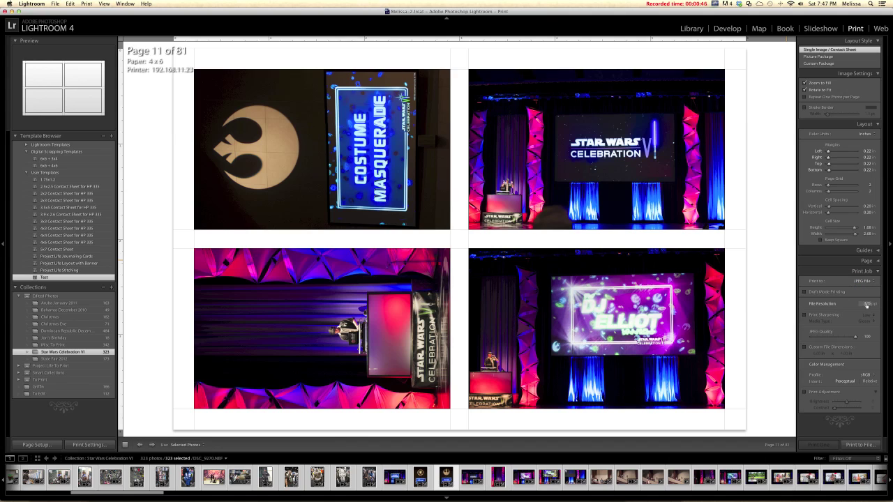
pyautogui.click(866, 304)
pyautogui.write('4')
pyautogui.press('Return')
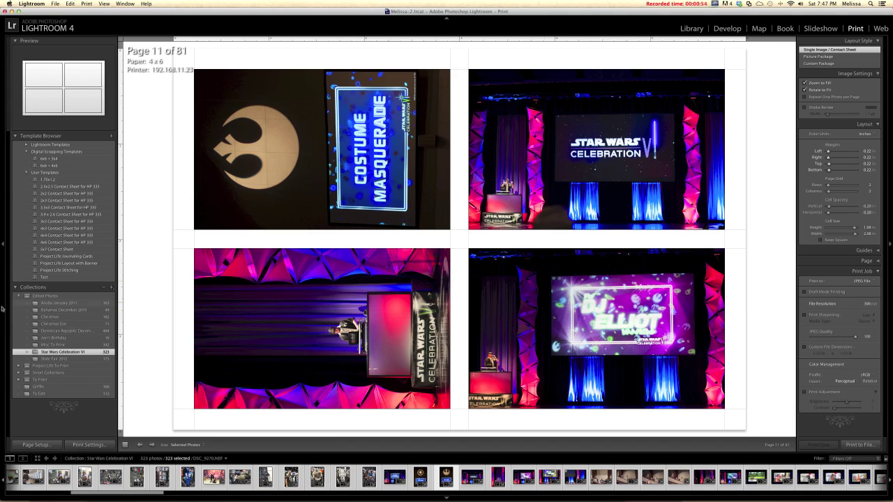
# - Update the Test template with these settings and start Print to File
pyautogui.rightClick(41, 278)
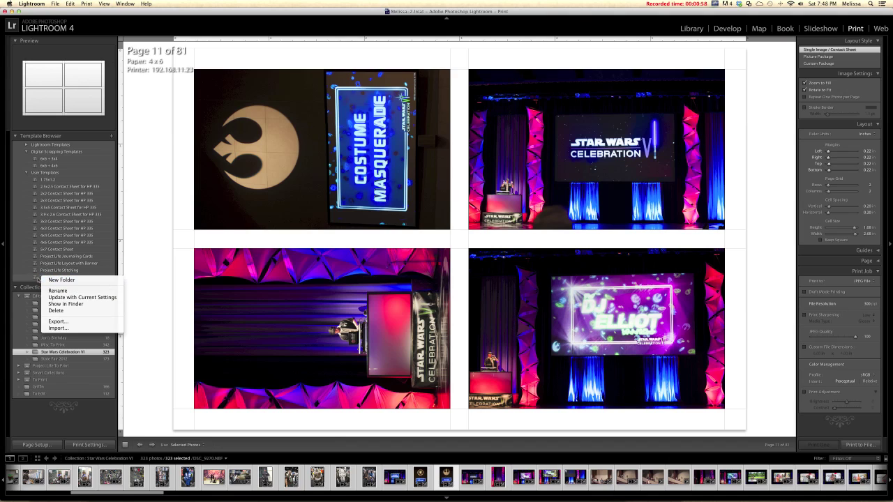
pyautogui.click(65, 298)
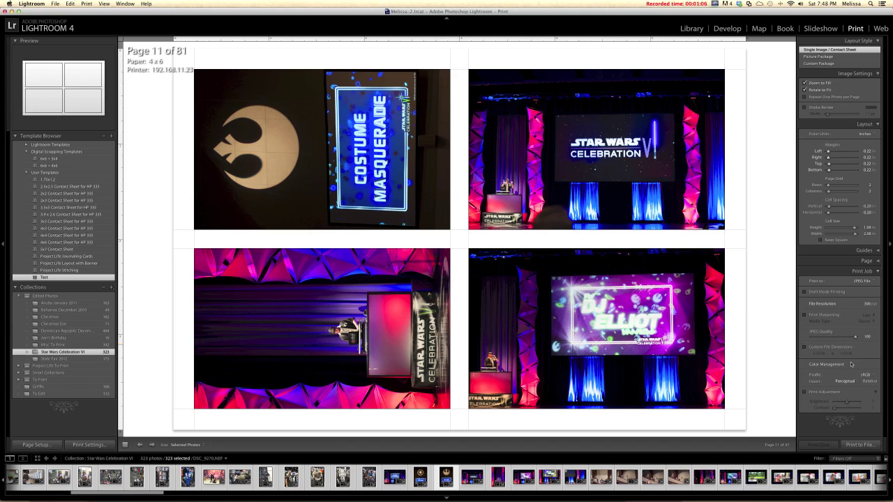
pyautogui.click(859, 445)
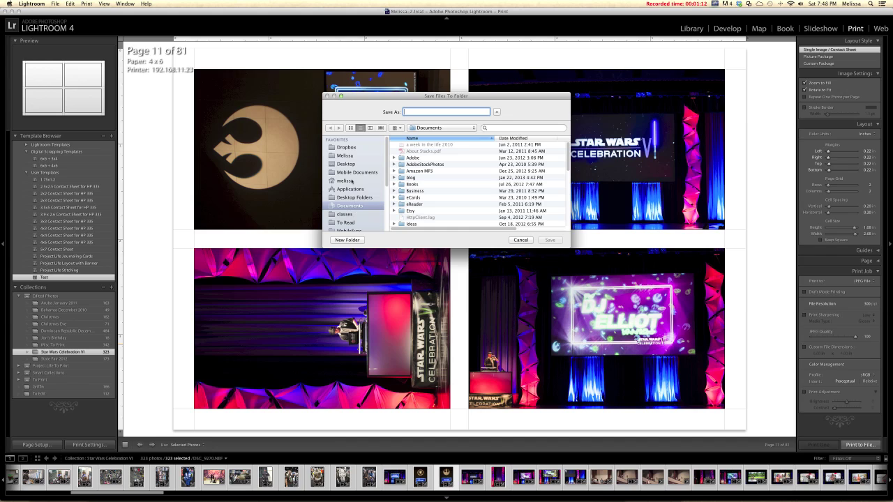
# - Save the contact sheet JPEGs as 'demo' on the Desktop
pyautogui.click(347, 163)
pyautogui.click(409, 112)
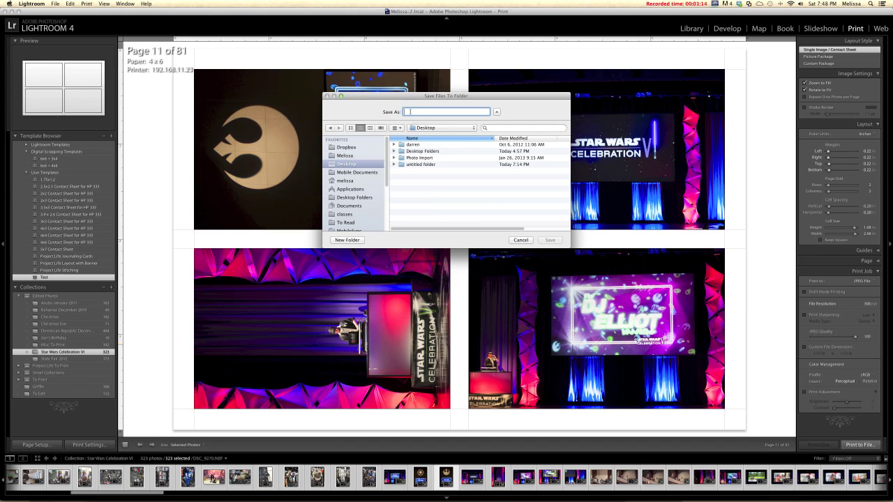
pyautogui.write('demo')
pyautogui.click(550, 240)
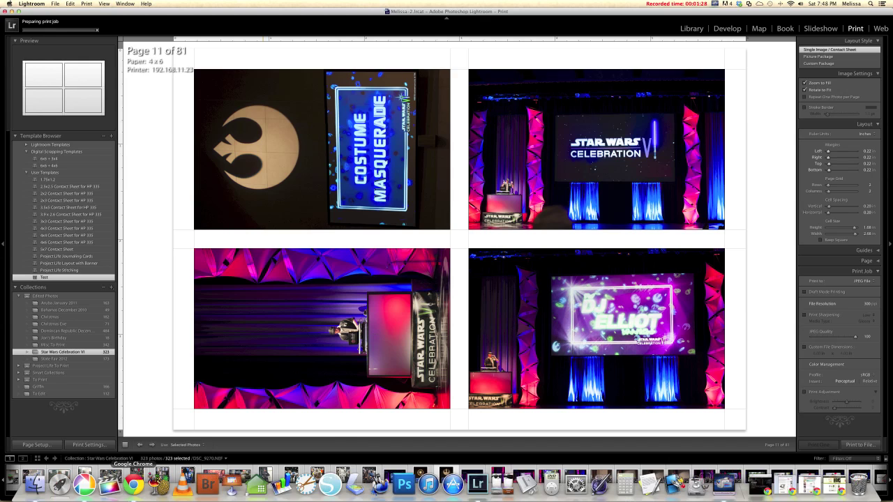
pyautogui.click(34, 480)
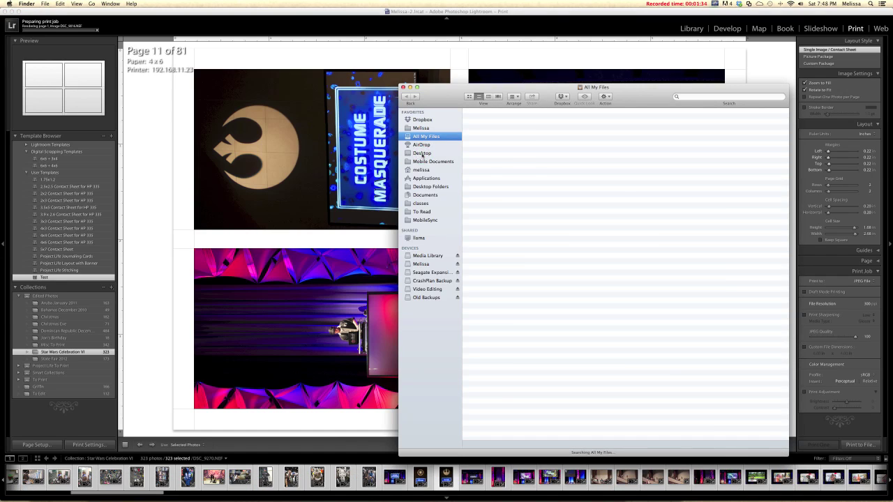
# - Go to Desktop > demo in Finder and open the exported demo-01.jpg
pyautogui.click(422, 153)
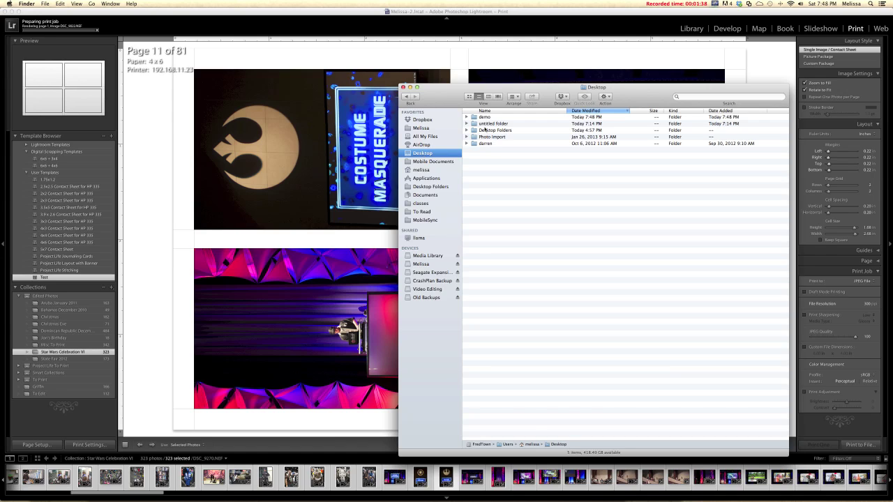
pyautogui.doubleClick(483, 117)
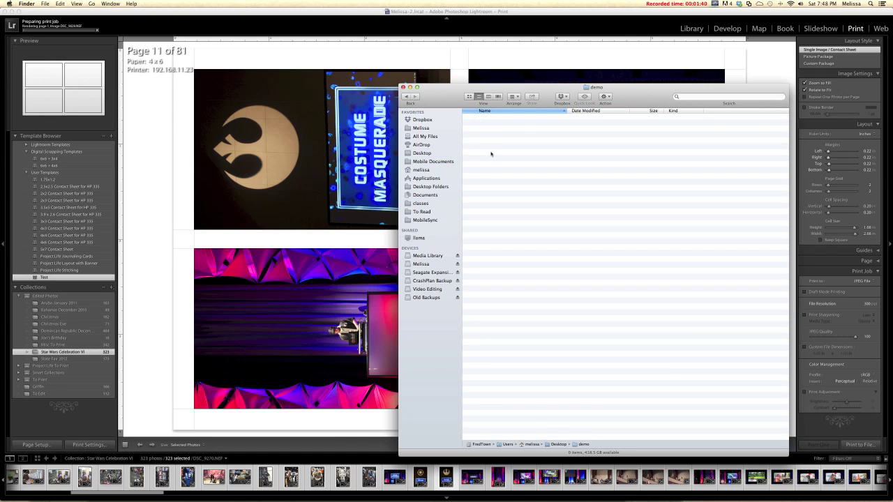
pyautogui.moveTo(437, 98); pyautogui.dragTo(466, 88)
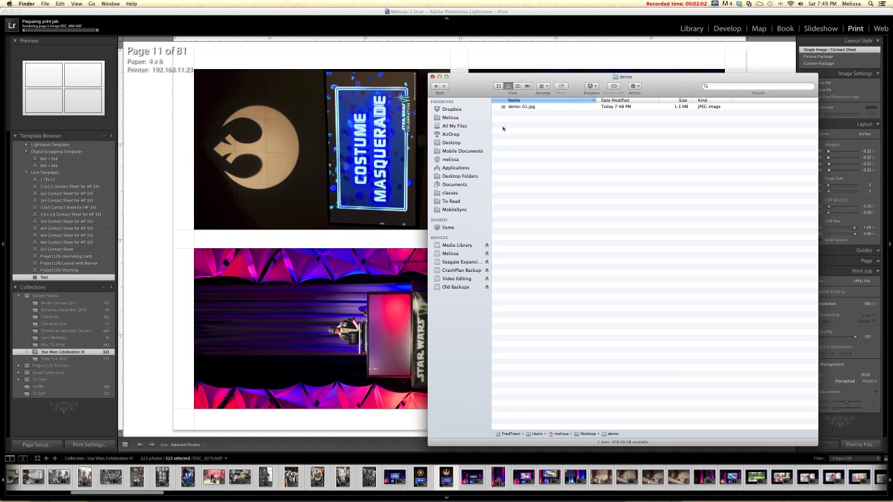
pyautogui.doubleClick(511, 106)
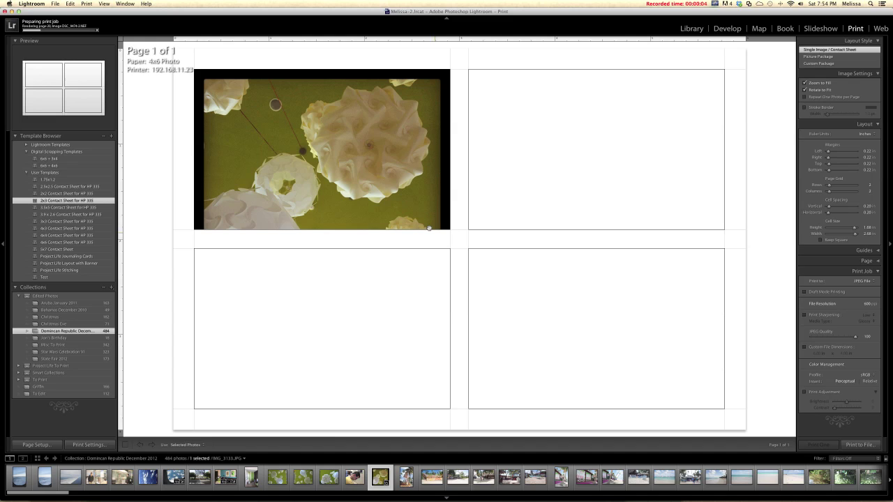
pyautogui.moveTo(416, 219); pyautogui.dragTo(414, 118)
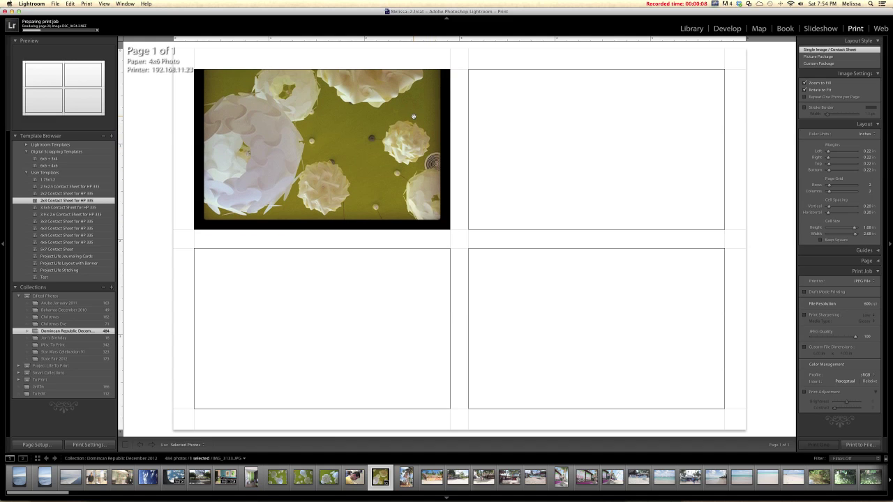
pyautogui.moveTo(408, 115); pyautogui.dragTo(407, 207)
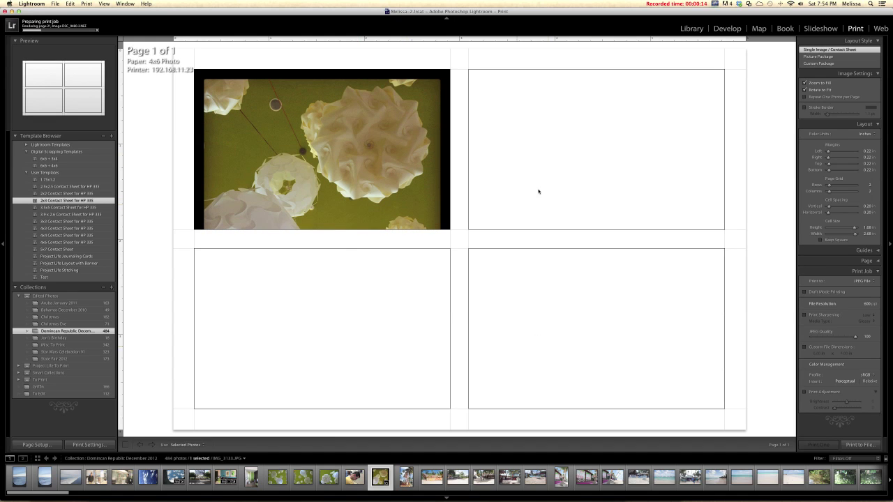
pyautogui.moveTo(392, 276); pyautogui.dragTo(390, 206)
pyautogui.click(830, 185)
# - Reduce the grid to one row, zero left/right margins, and set cells to 4.00 x 4.00 in
pyautogui.moveTo(829, 185); pyautogui.dragTo(827, 191)
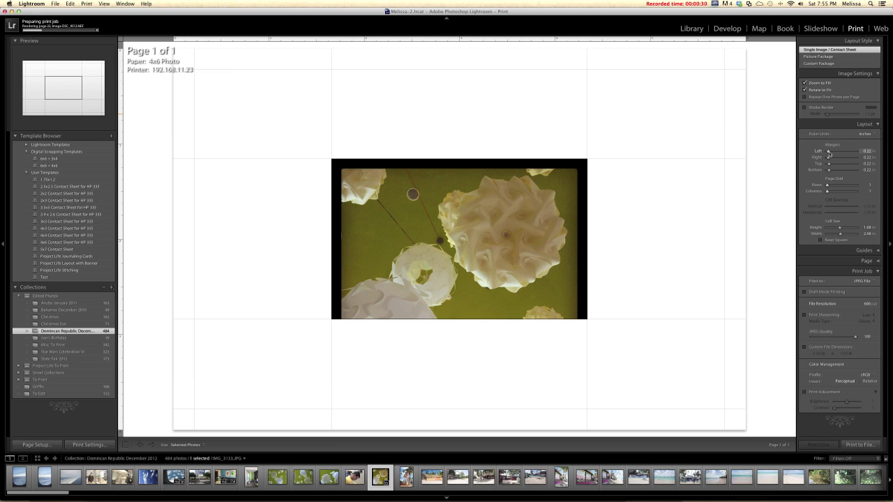
pyautogui.moveTo(829, 152); pyautogui.dragTo(827, 170)
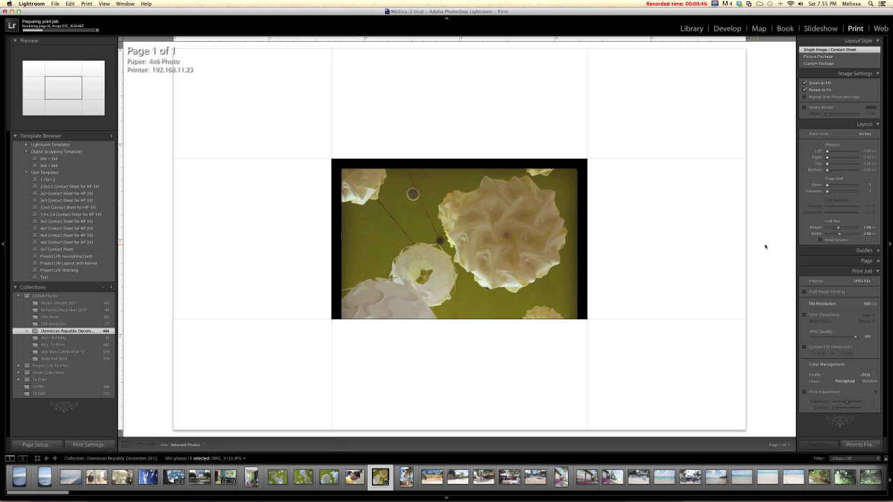
pyautogui.click(867, 227)
pyautogui.write('4')
pyautogui.press('Tab')
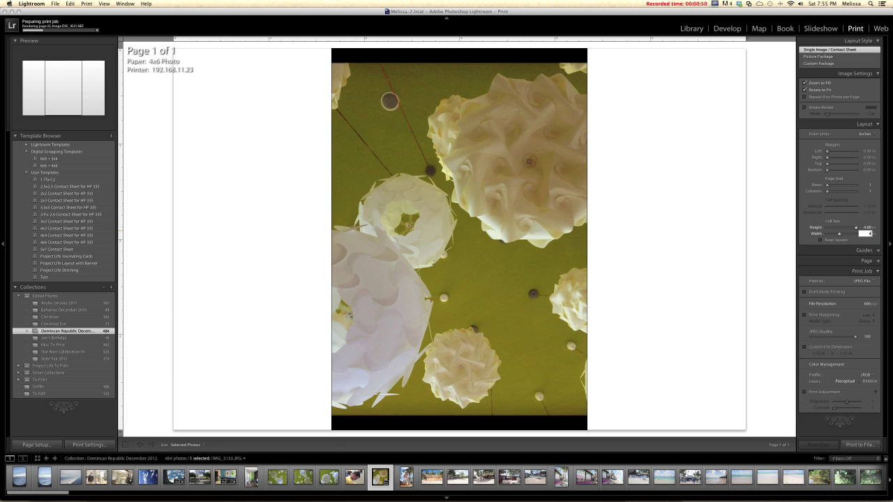
pyautogui.write('4')
pyautogui.press('Return')
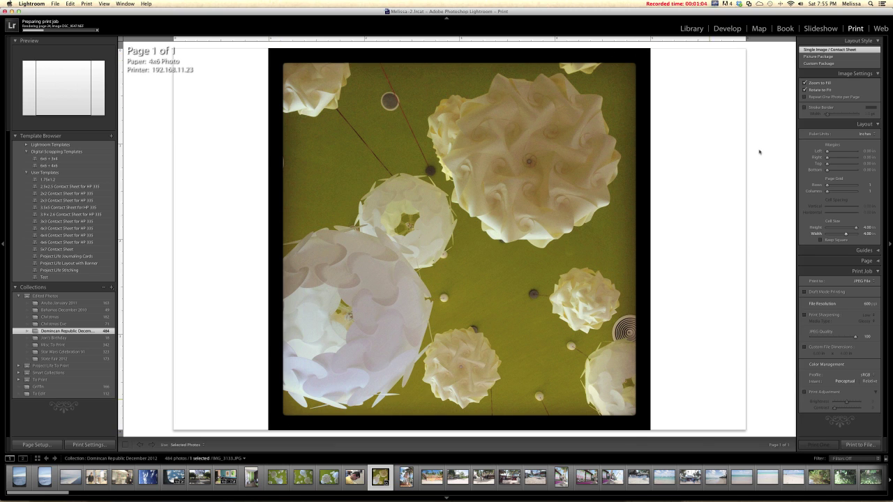
# - Set the top and bottom page margins to 0.12 in
pyautogui.click(867, 163)
pyautogui.write('0.12')
pyautogui.click(867, 170)
pyautogui.press('BackSpace')
pyautogui.write('0.12')
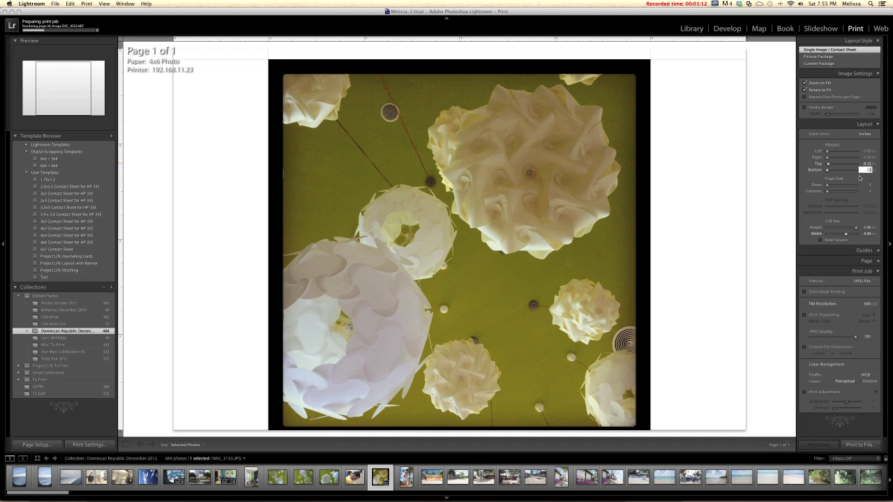
pyautogui.press('Return')
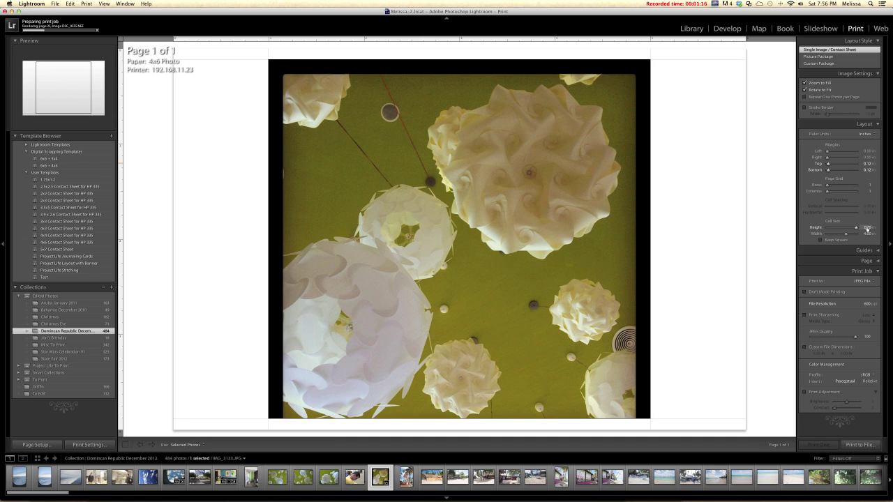
# - Lock the photo cell square at 3.76 x 3.76 inches
pyautogui.click(865, 227)
pyautogui.click(865, 234)
pyautogui.click(843, 238)
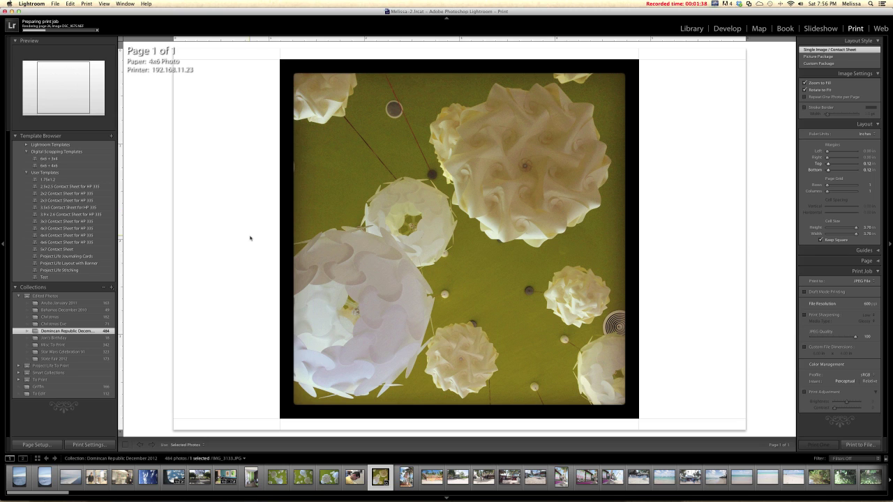
# - Preview the 3x3 and 4x4 HP 335 contact sheet templates, then apply the 2x2 one
pyautogui.click(93, 222)
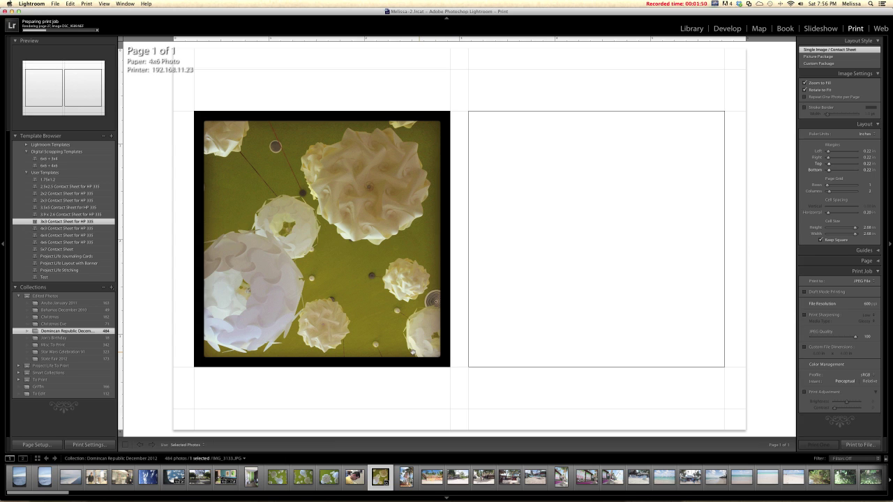
pyautogui.click(90, 236)
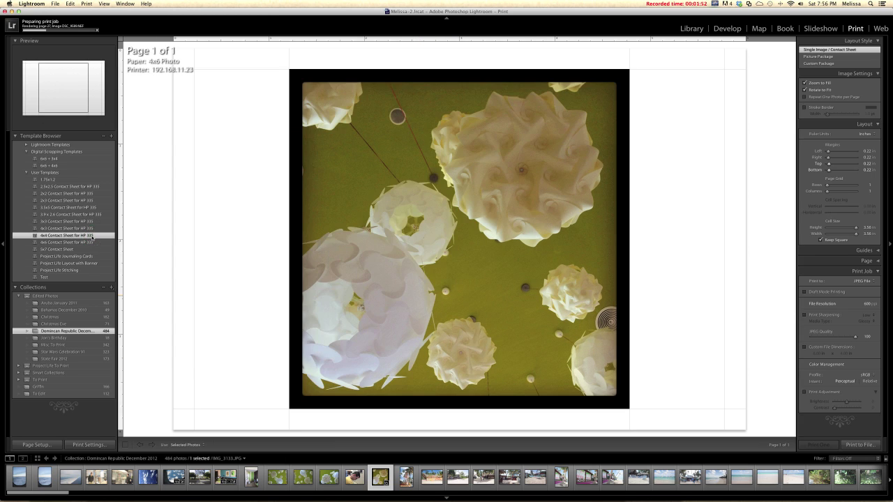
pyautogui.click(82, 196)
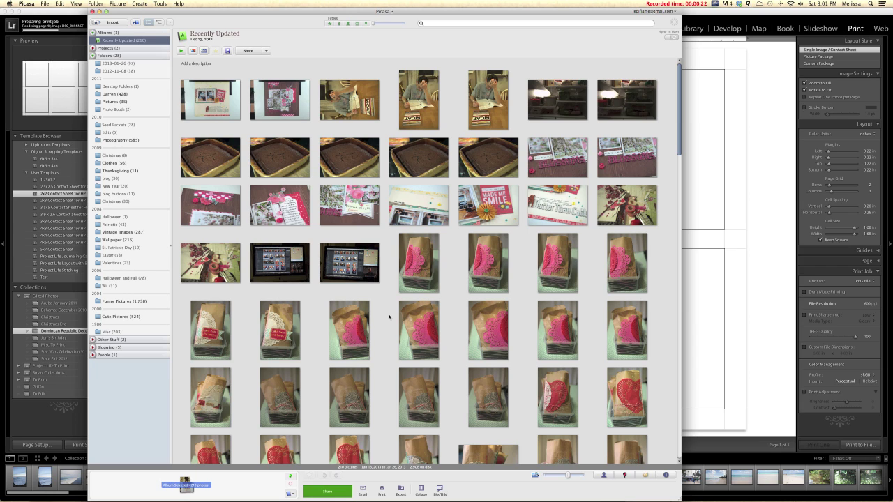
# - Select the studying, fridge, brownie pan and laptop photos and make a collage from them
pyautogui.click(421, 116)
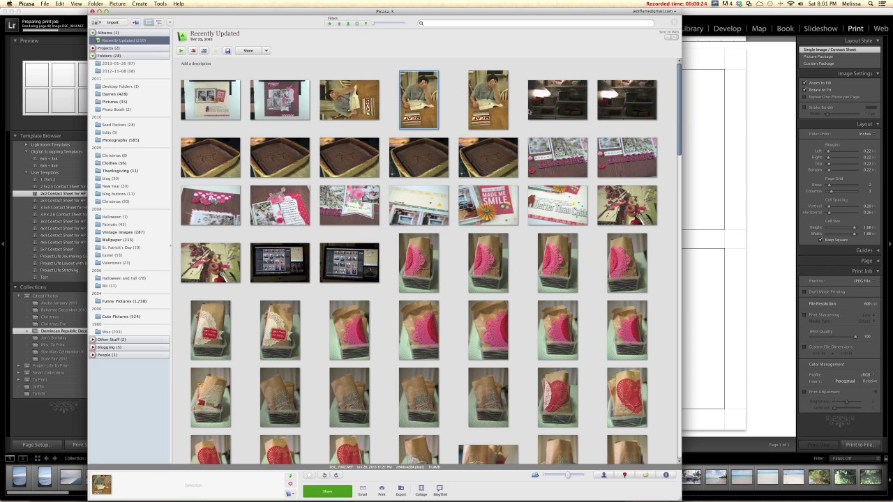
pyautogui.keyDown('super'); pyautogui.click(548, 106); pyautogui.keyUp('super')
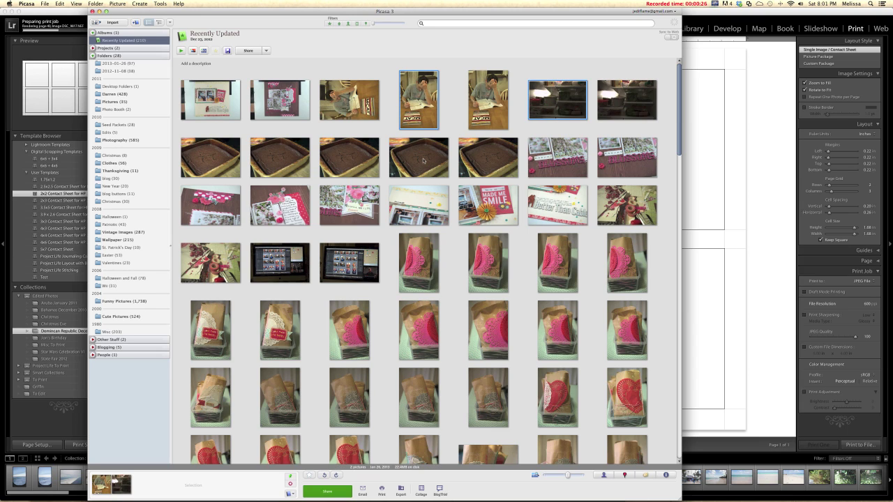
pyautogui.keyDown('super'); pyautogui.click(423, 160); pyautogui.keyUp('super')
pyautogui.keyDown('super'); pyautogui.click(349, 277); pyautogui.keyUp('super')
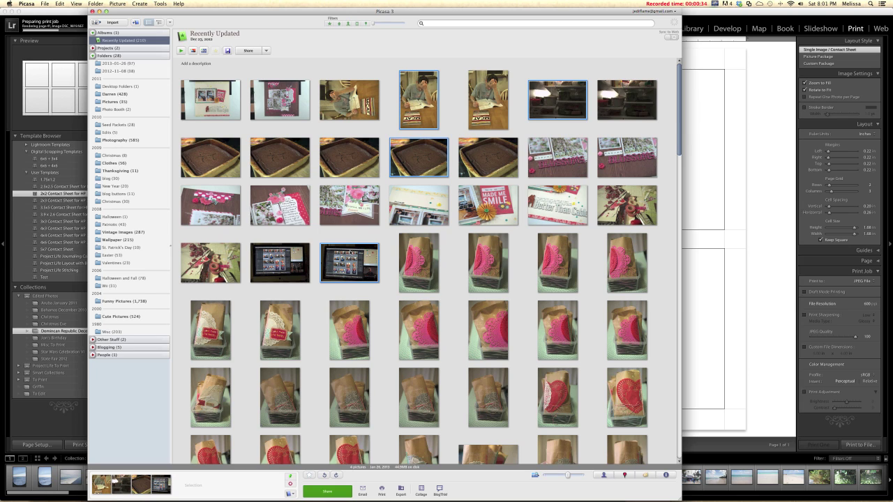
pyautogui.click(420, 495)
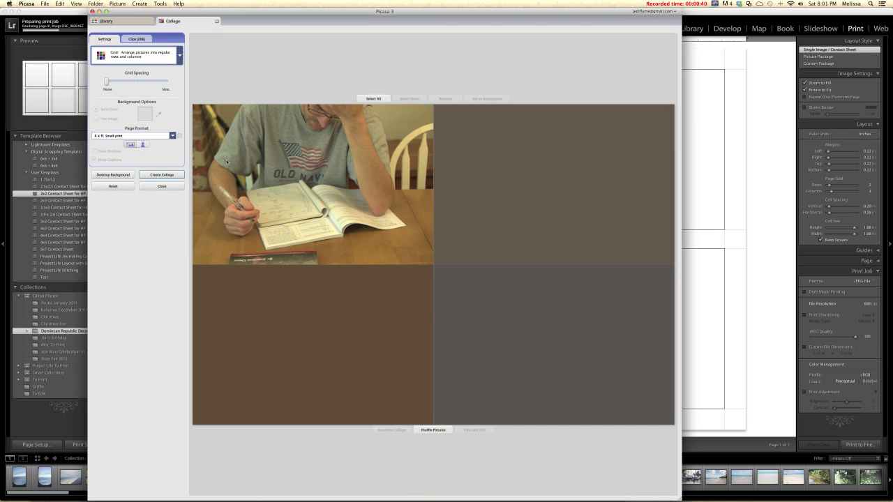
# - Use a 4 x 6: Small print page with thin grid spacing, then open the studying photo
pyautogui.click(171, 136)
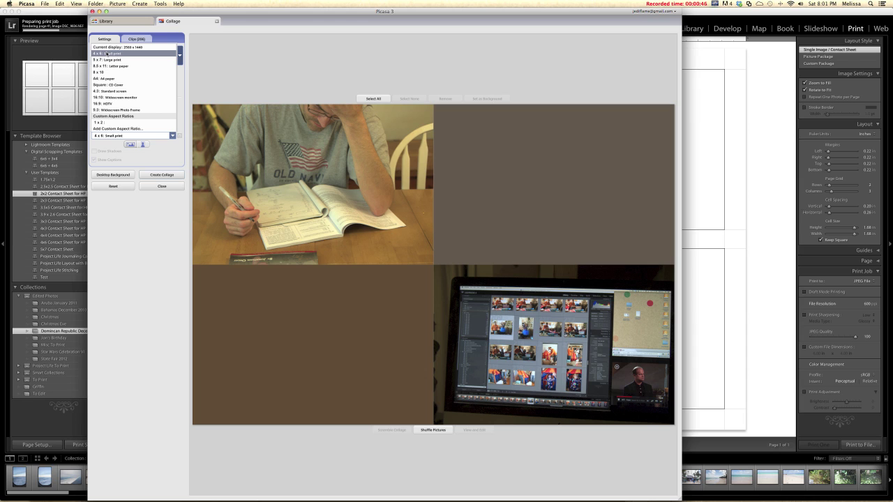
pyautogui.click(106, 53)
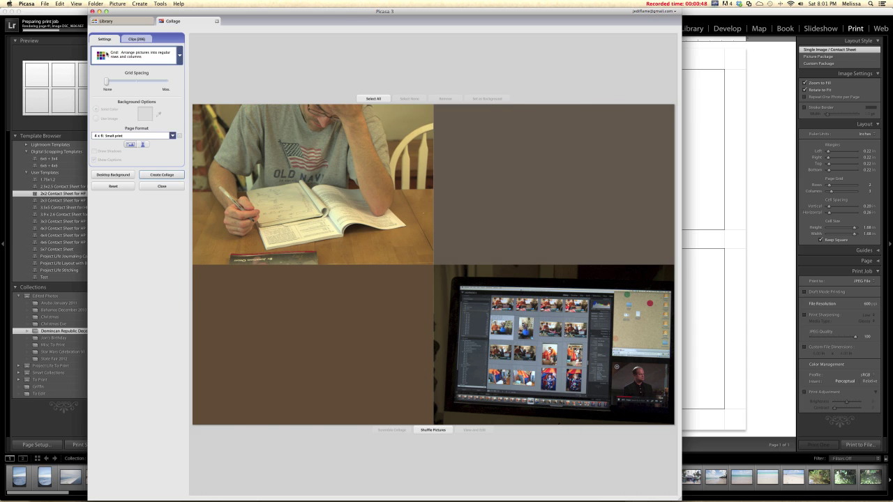
pyautogui.click(108, 83)
pyautogui.moveTo(108, 83); pyautogui.dragTo(116, 83)
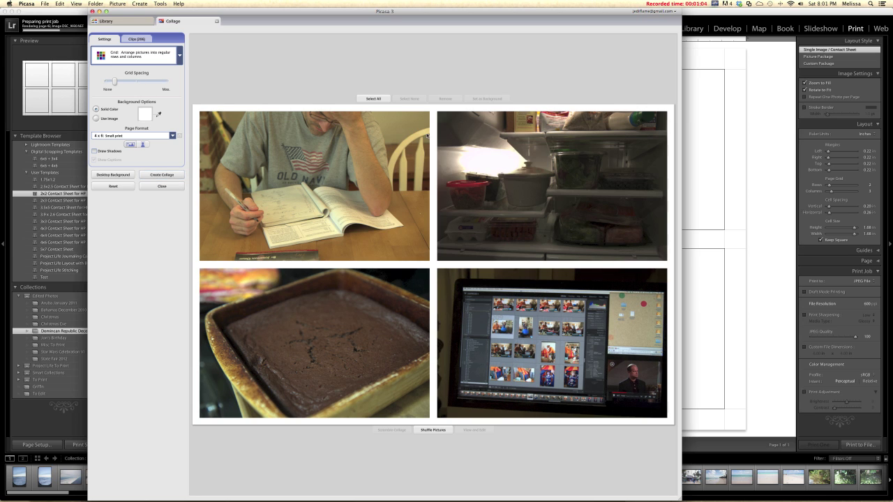
pyautogui.click(316, 169)
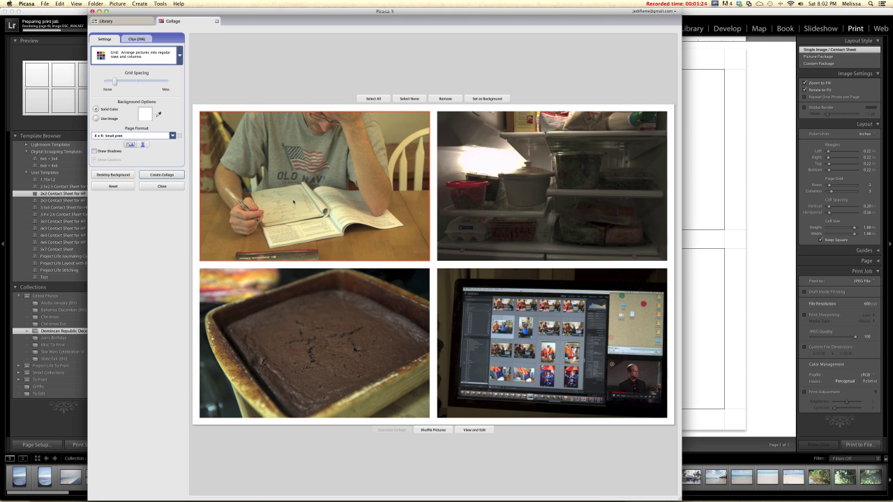
pyautogui.click(469, 430)
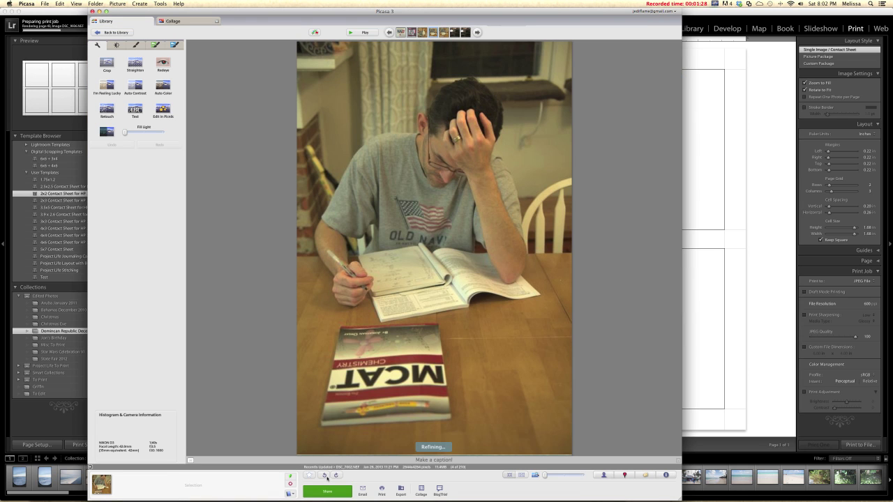
# - Rotate the studying photo a quarter-turn left and return to the Collage tab
pyautogui.click(324, 475)
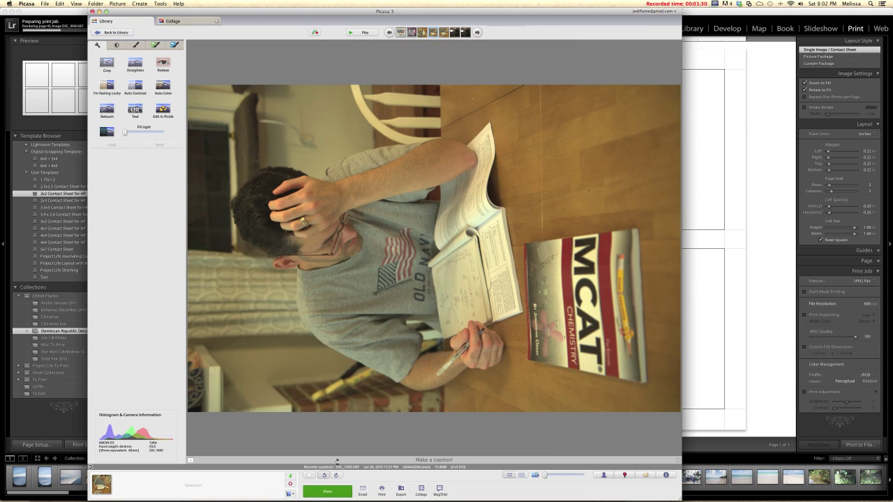
pyautogui.click(192, 21)
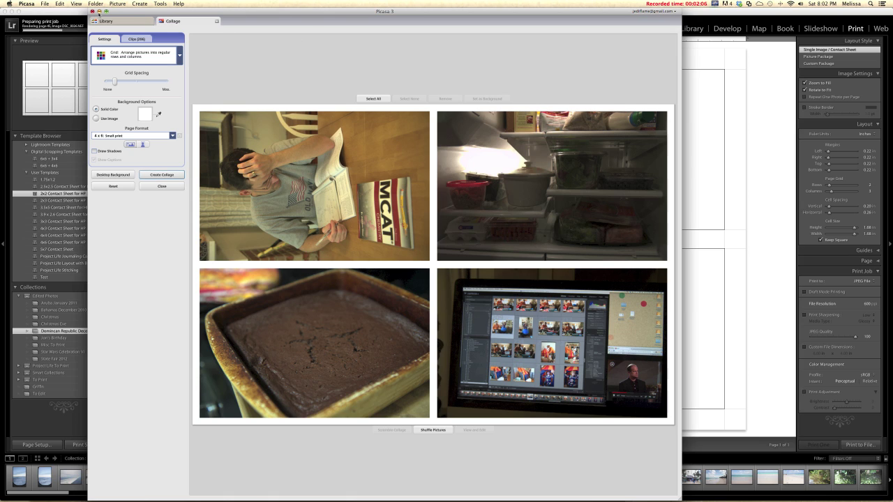
# - Bring the Chrome window with the Picasa 3.9 download page to the front from the Dock
pyautogui.moveTo(460, 496)
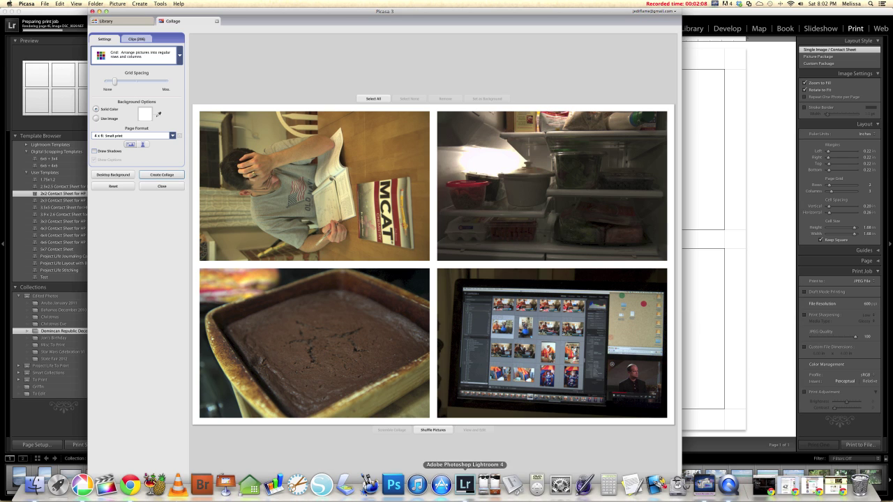
pyautogui.click(130, 485)
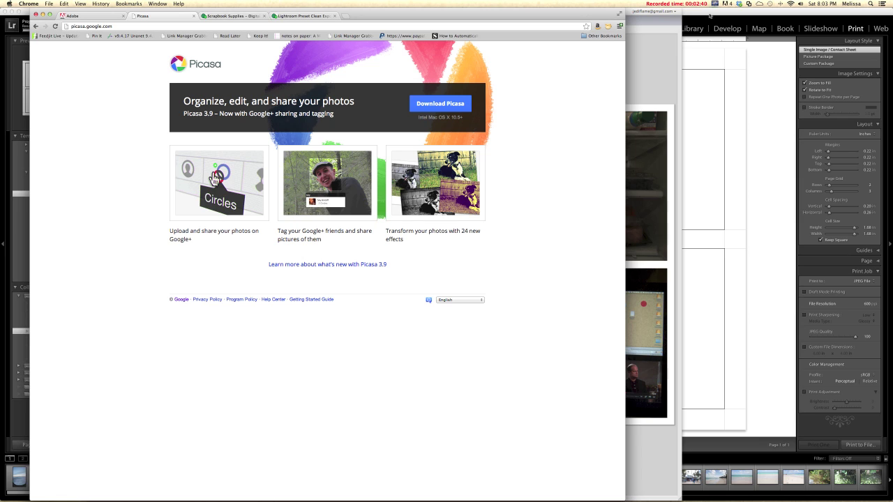
# - Switch away from Chrome back to Lightroom
pyautogui.press('super+Tab')
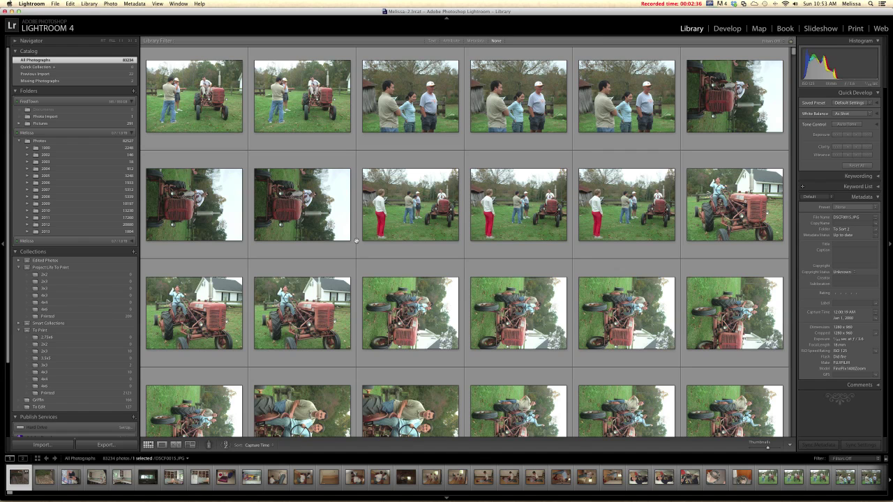
# - Switch the Library from the enlarged photo to the thumbnail grid and show the metadata filter bar
pyautogui.scroll(-5, 355, 241)
pyautogui.scroll(5, 355, 241)
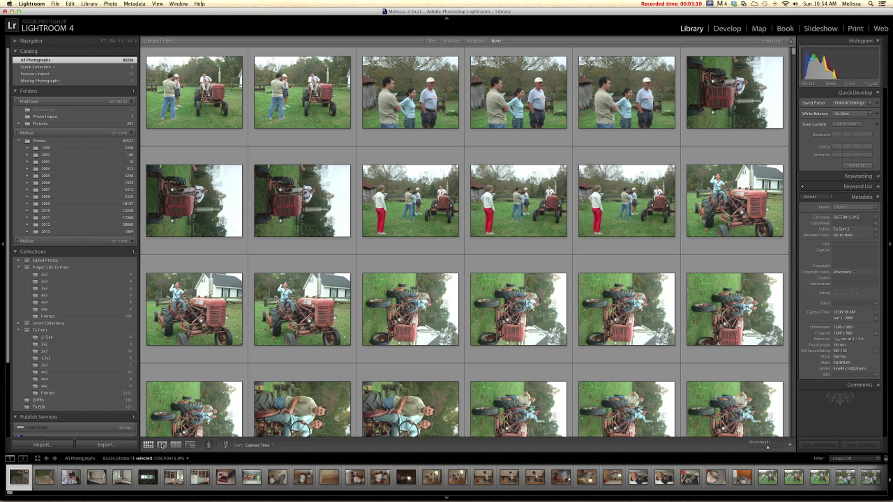
pyautogui.doubleClick(493, 114)
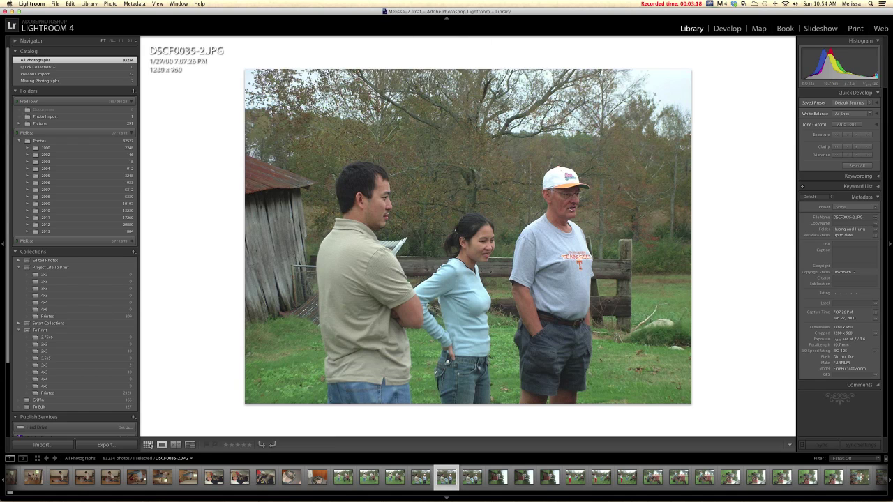
pyautogui.click(148, 444)
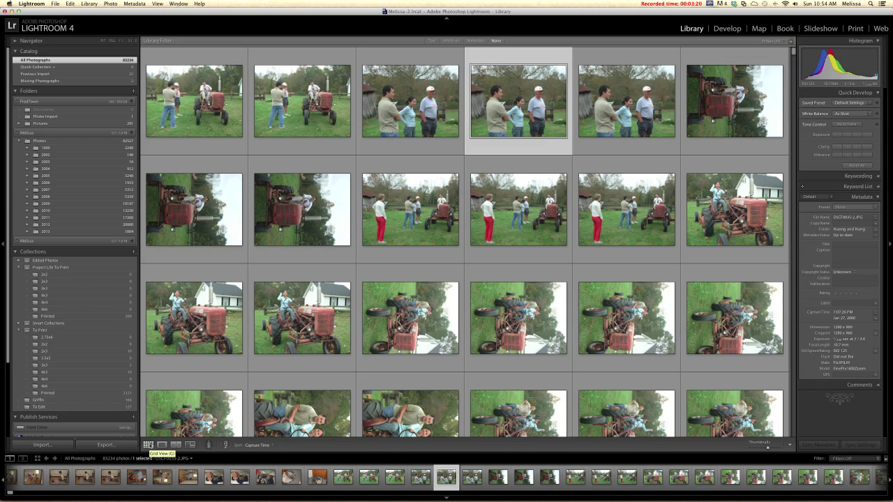
pyautogui.click(474, 41)
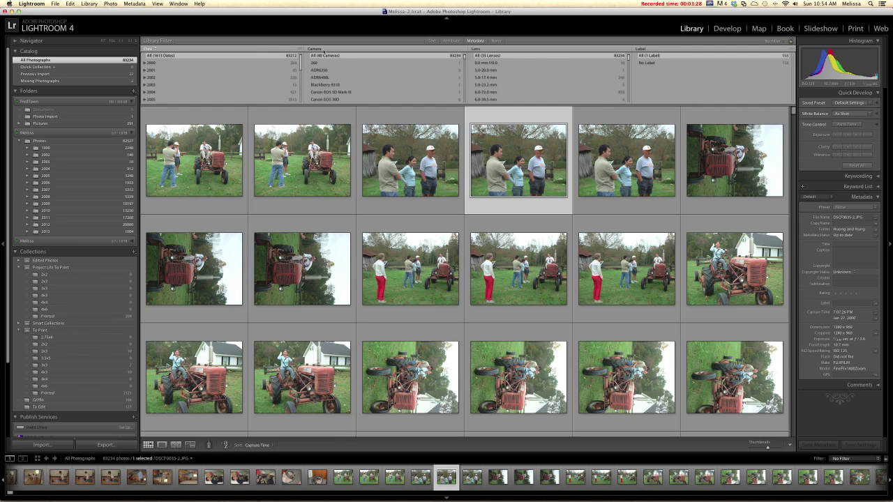
# - Expand 2013 in the filter's Date column to reveal its months and days
pyautogui.scroll(-3, 248, 59)
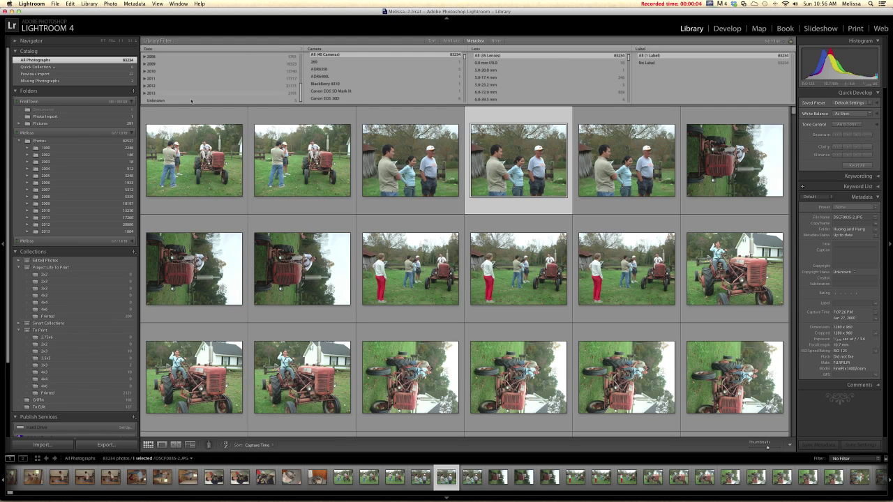
pyautogui.click(144, 94)
pyautogui.scroll(-4, 170, 92)
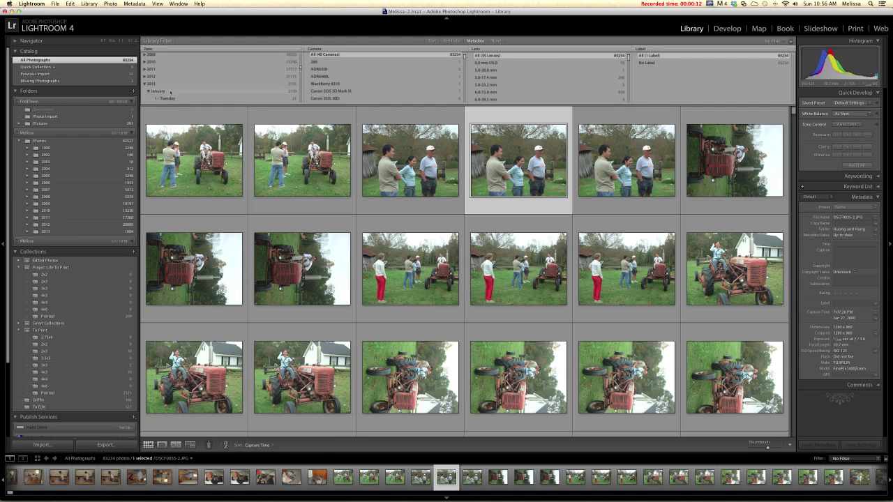
pyautogui.scroll(-6, 171, 92)
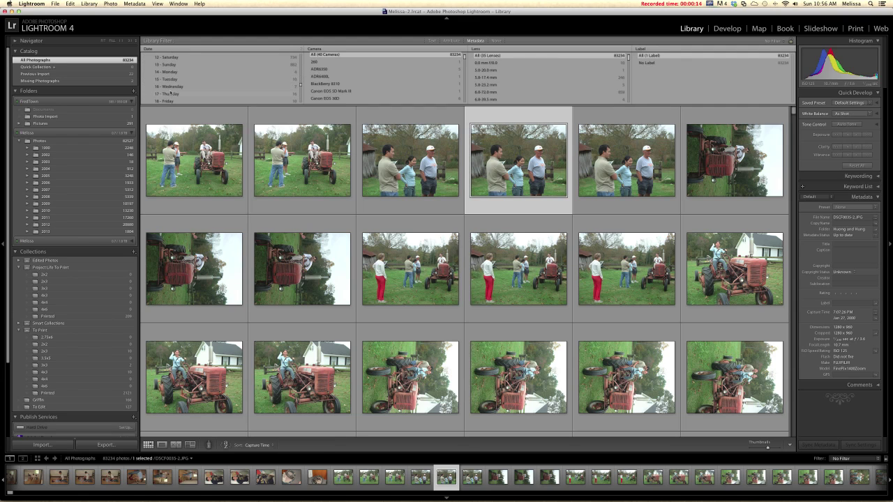
pyautogui.scroll(-4, 170, 92)
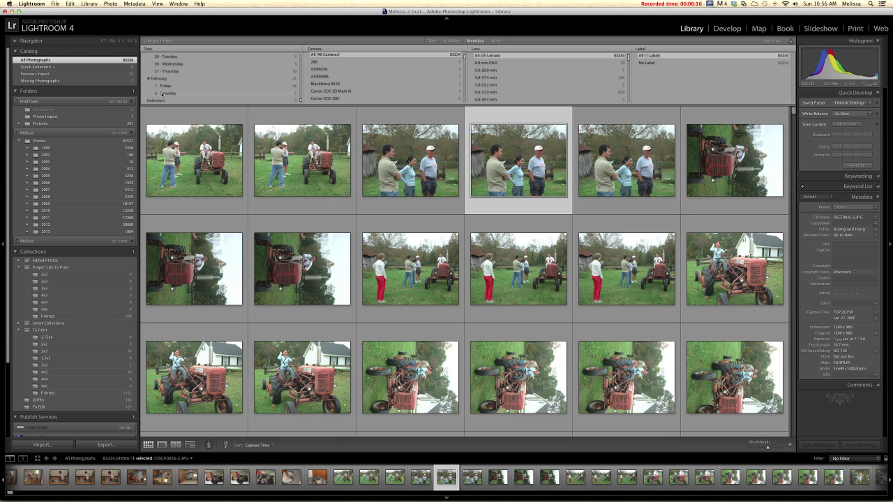
# - Filter to dates 2 Saturday, 1 Friday, 27 Sunday, 30 Wednesday and 31 Thursday
pyautogui.click(161, 93)
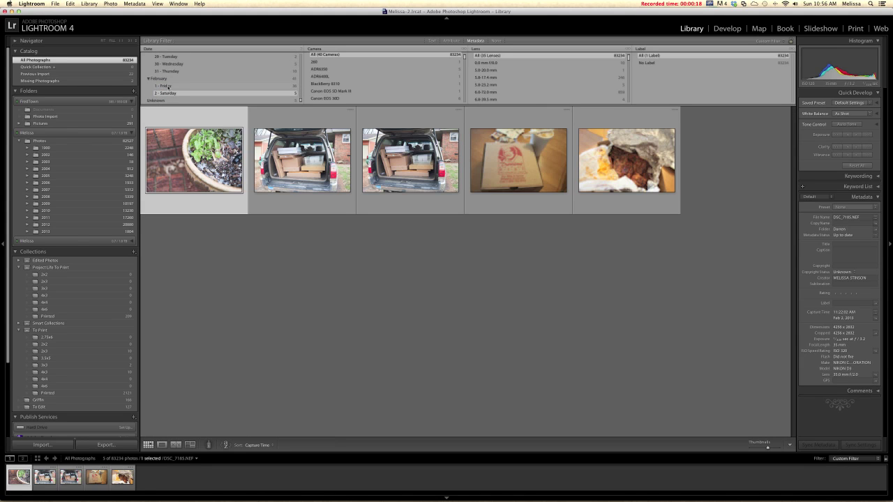
pyautogui.keyDown('super'); pyautogui.click(169, 86); pyautogui.keyUp('super')
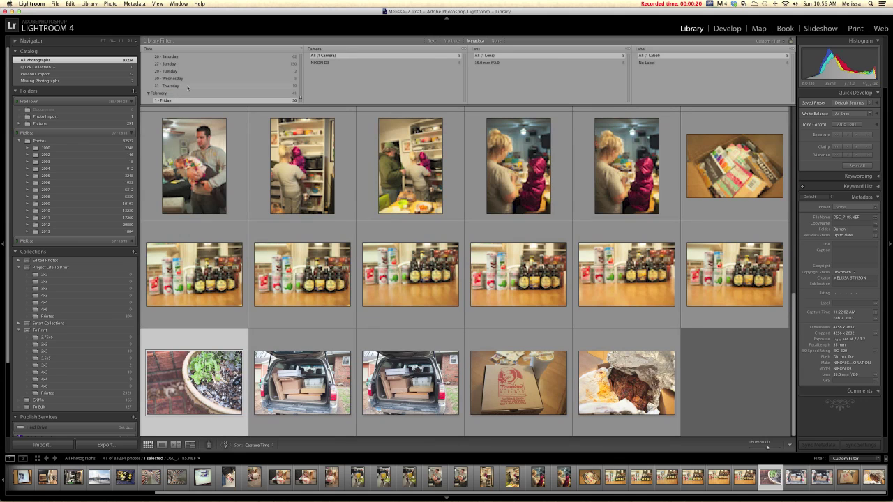
pyautogui.scroll(1, 178, 65)
pyautogui.keyDown('super'); pyautogui.click(178, 64); pyautogui.keyUp('super')
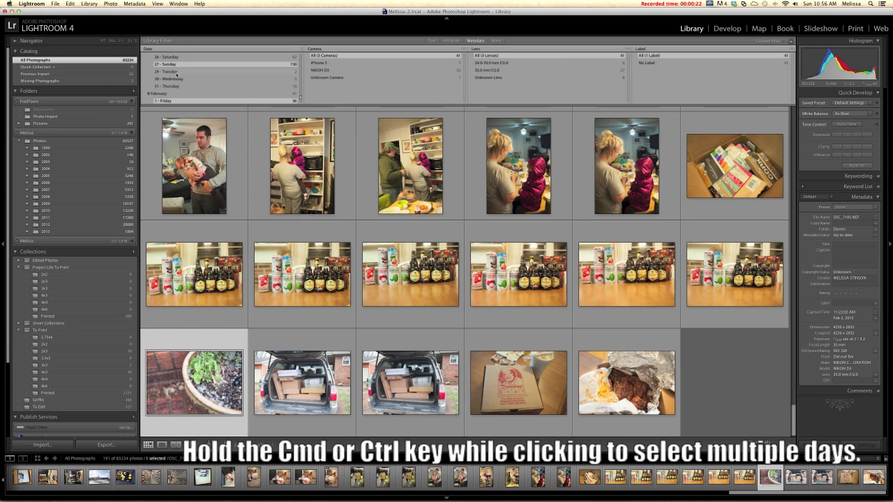
pyautogui.keyDown('super'); pyautogui.click(179, 79); pyautogui.keyUp('super')
pyautogui.keyDown('super'); pyautogui.click(186, 86); pyautogui.keyUp('super')
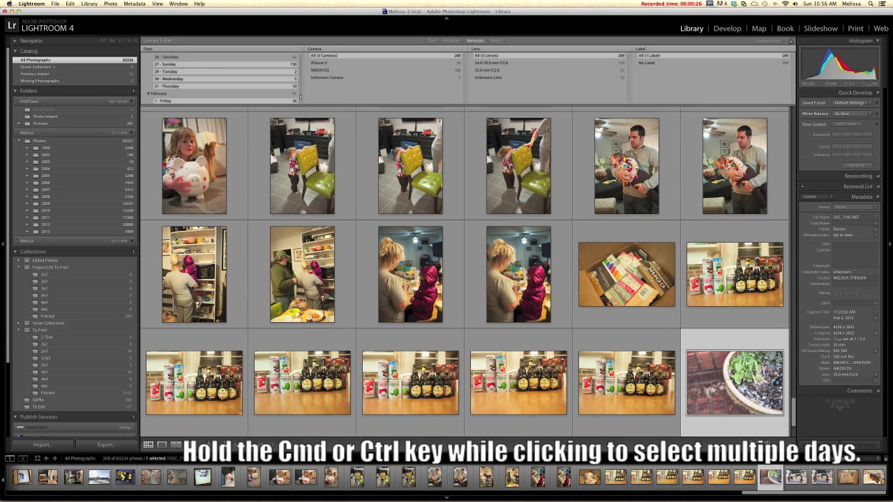
pyautogui.moveTo(793, 418); pyautogui.dragTo(791, 126)
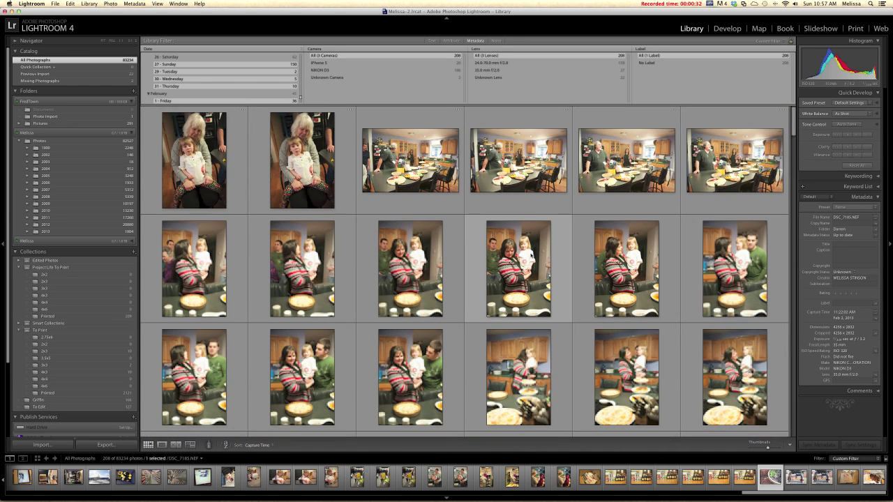
pyautogui.scroll(-2, 532, 257)
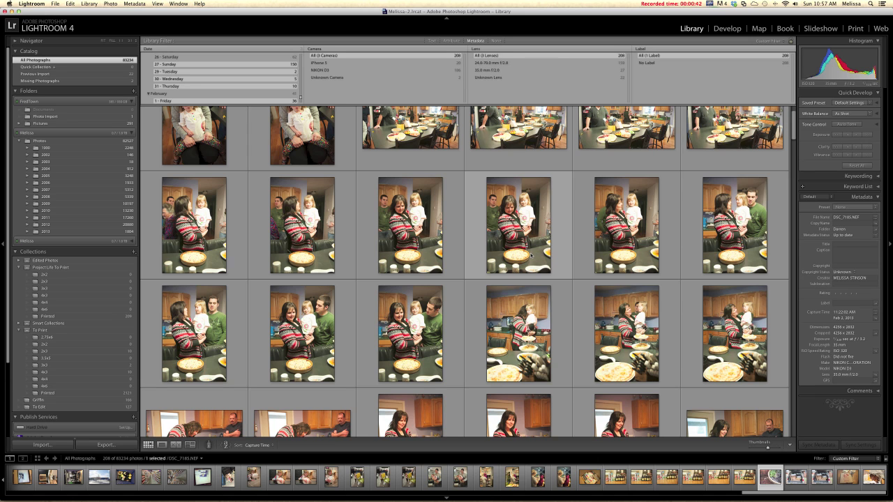
pyautogui.scroll(1, 531, 255)
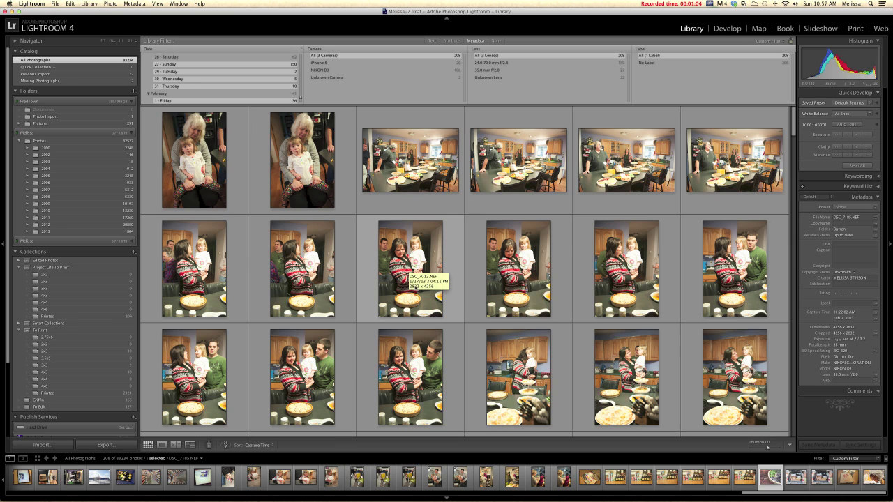
pyautogui.scroll(-5, 415, 299)
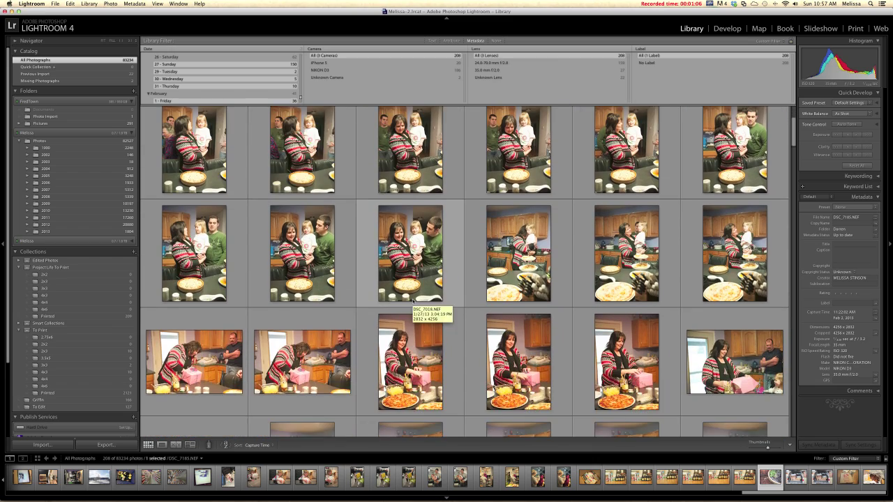
pyautogui.scroll(-6, 412, 299)
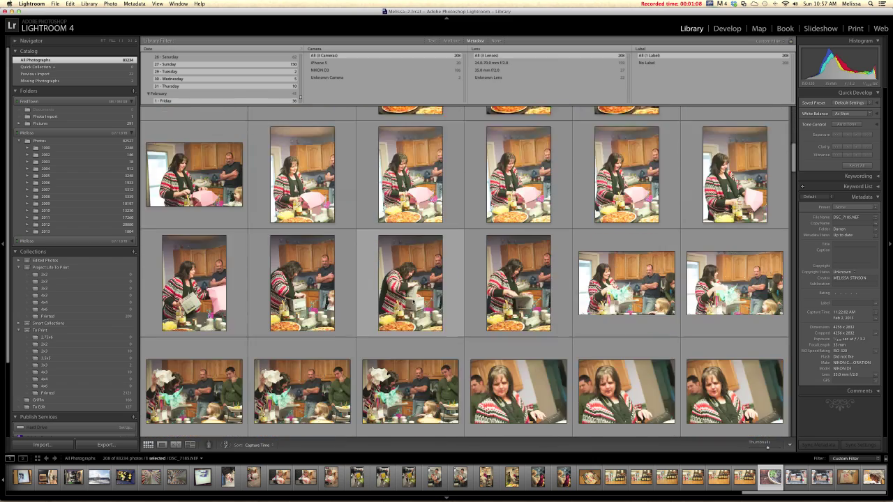
pyautogui.scroll(5, 412, 299)
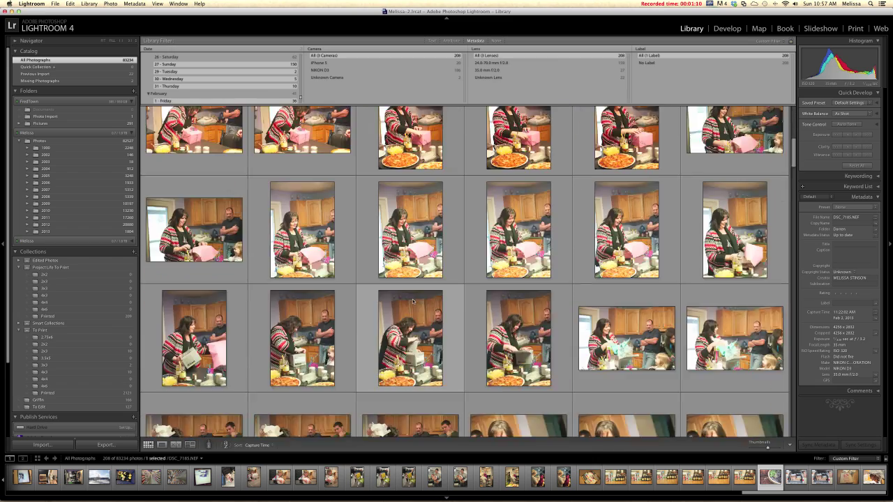
pyautogui.scroll(3, 413, 300)
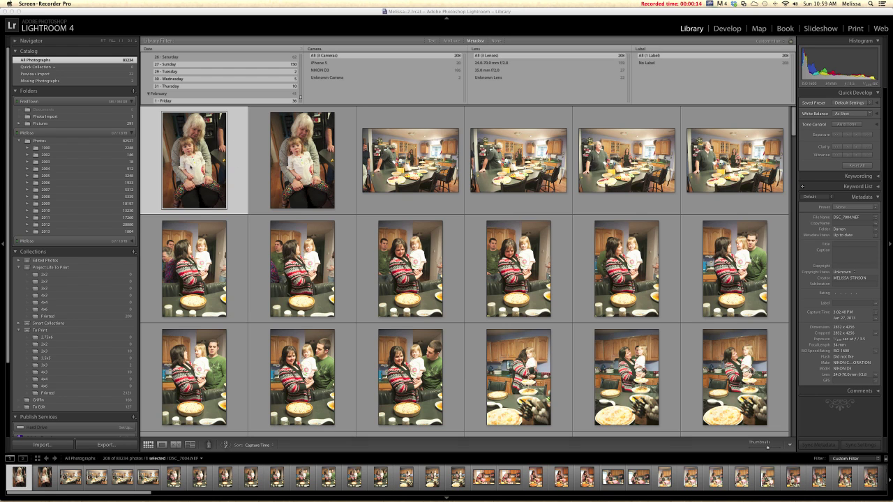
# - Add the first photo to the Quick Collection via its context menu and view it enlarged
pyautogui.click(207, 171)
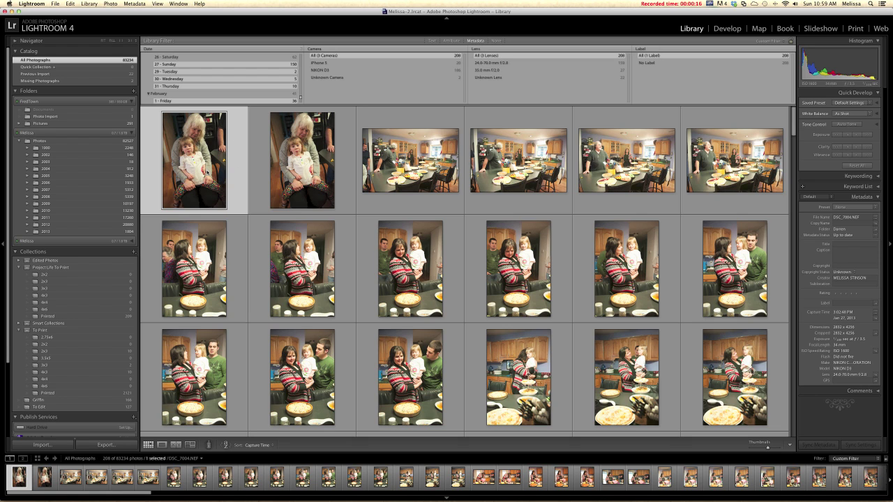
pyautogui.rightClick(207, 170)
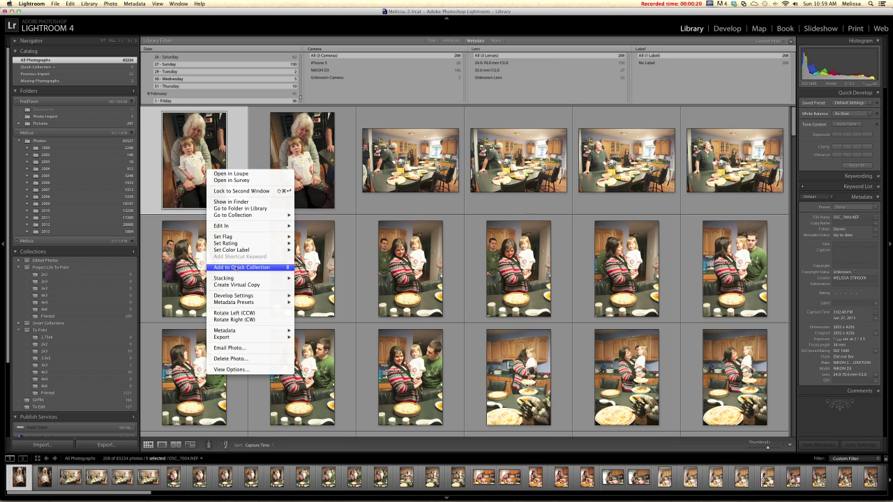
pyautogui.click(242, 267)
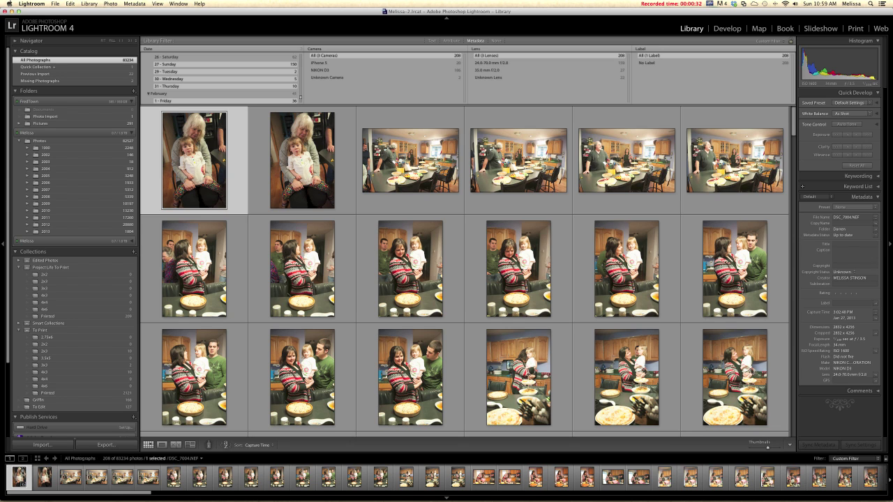
pyautogui.doubleClick(190, 197)
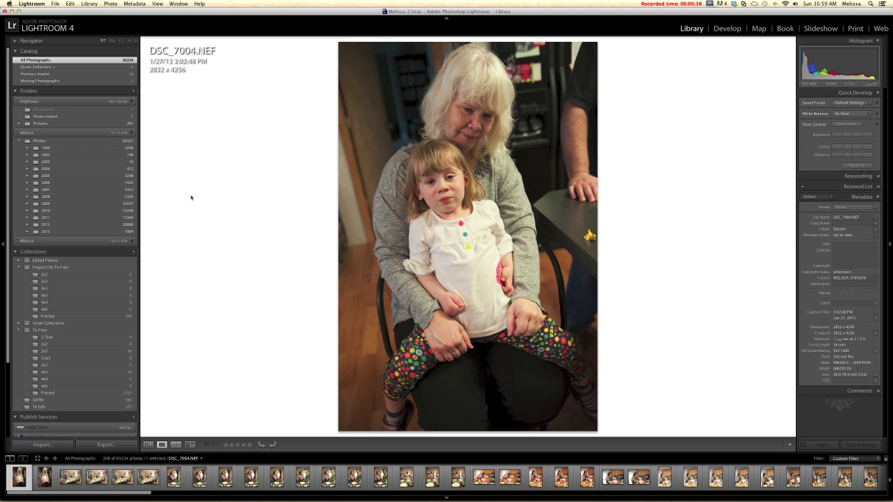
# - Add DSC_7004 to the Quick Collection with the B key
pyautogui.press('Right')
pyautogui.press('Left')
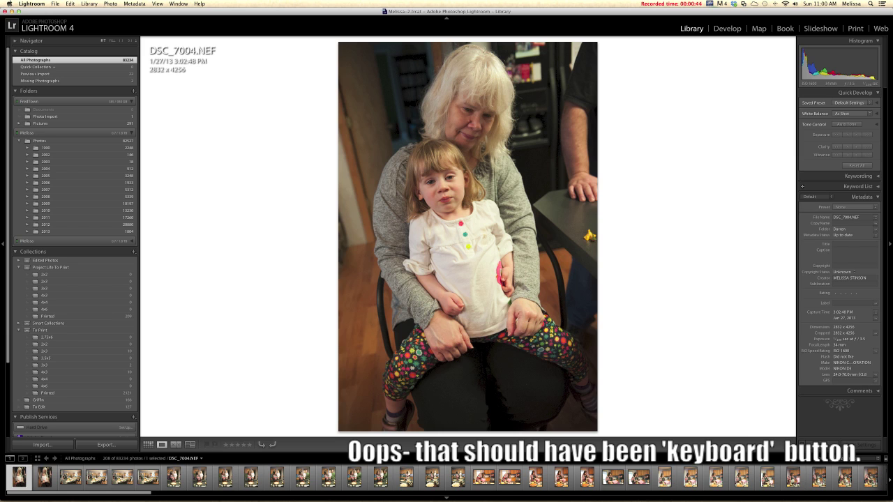
pyautogui.press('b')
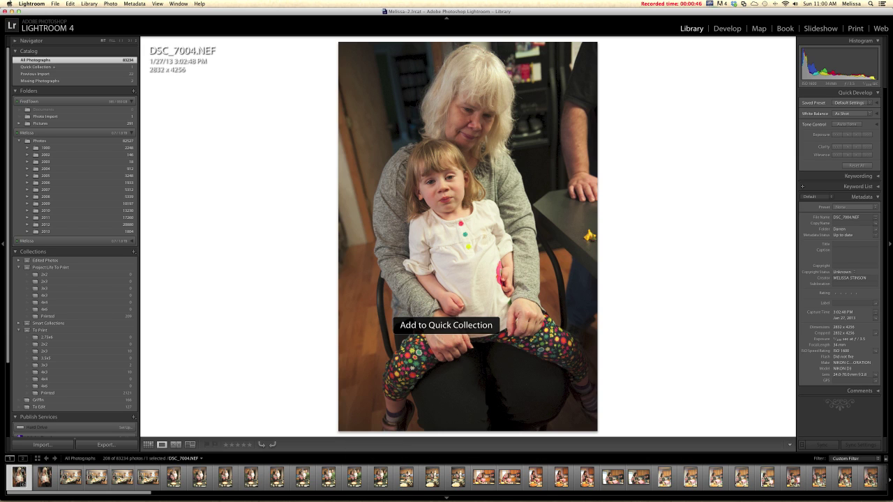
# - Step forward through DSC_7006–DSC_7010 and add DSC_7012 to the Quick Collection
pyautogui.press('Right')
pyautogui.press('Right')
pyautogui.press('Right')
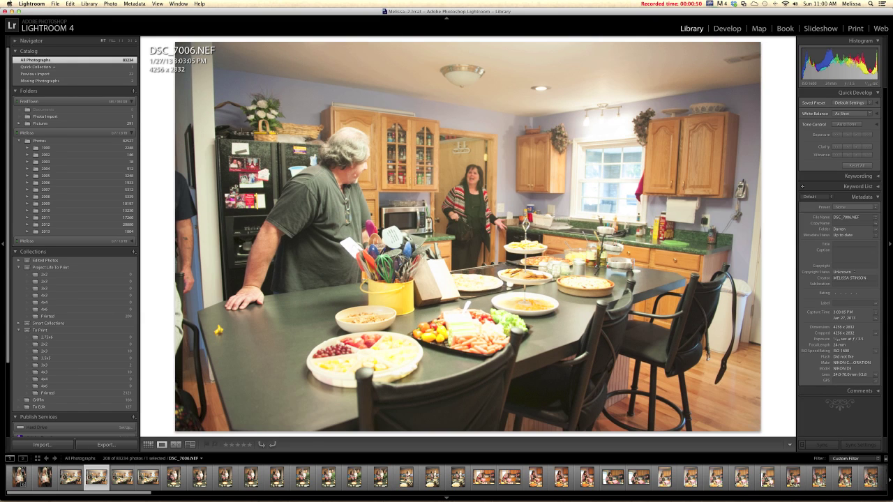
pyautogui.press('Right')
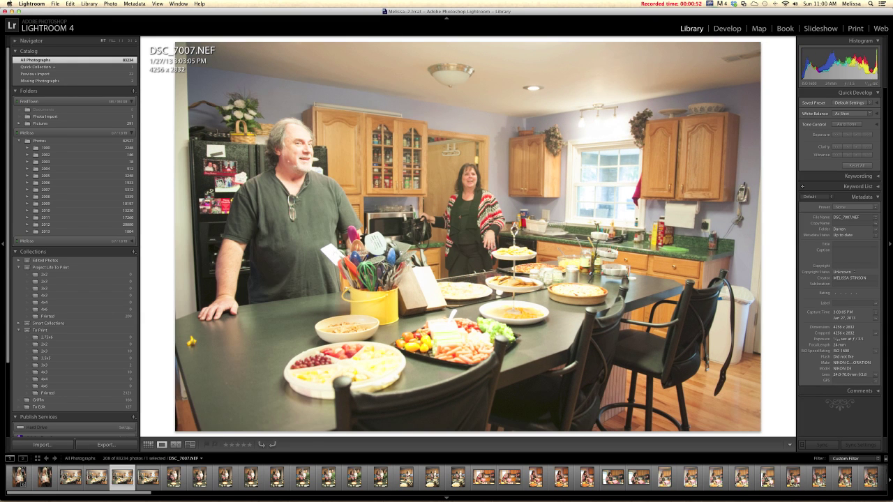
pyautogui.press('Left')
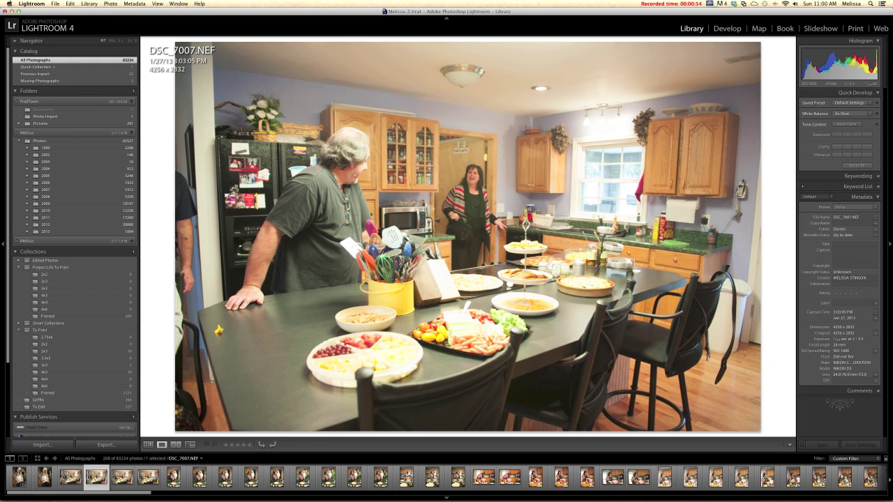
pyautogui.press('Left')
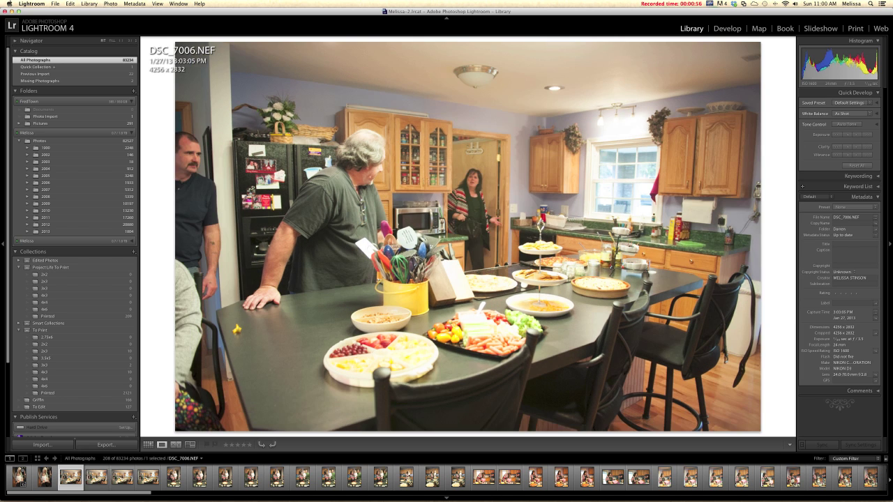
pyautogui.press('Right')
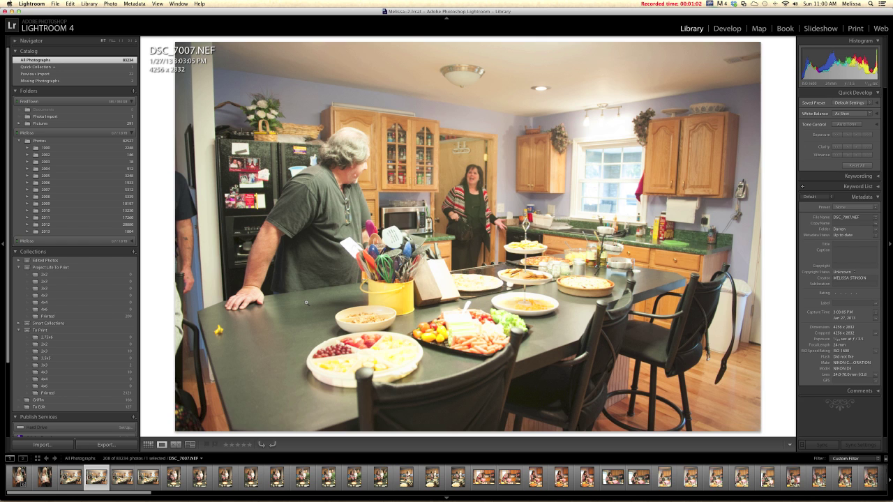
pyautogui.press('Right')
pyautogui.press('Right')
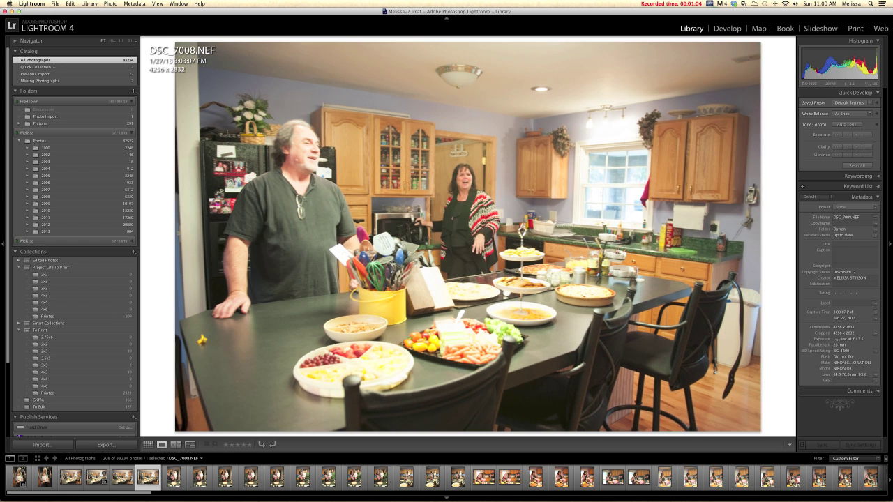
pyautogui.press('Right')
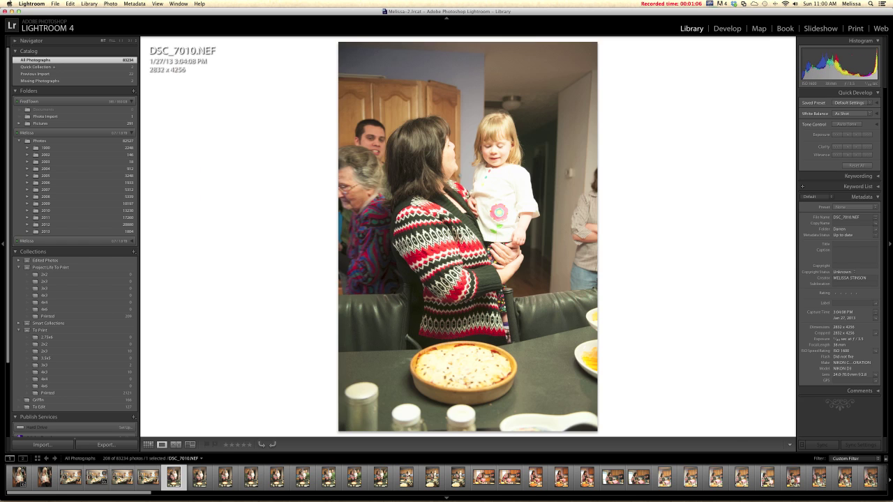
pyautogui.press('Right')
pyautogui.press('Right')
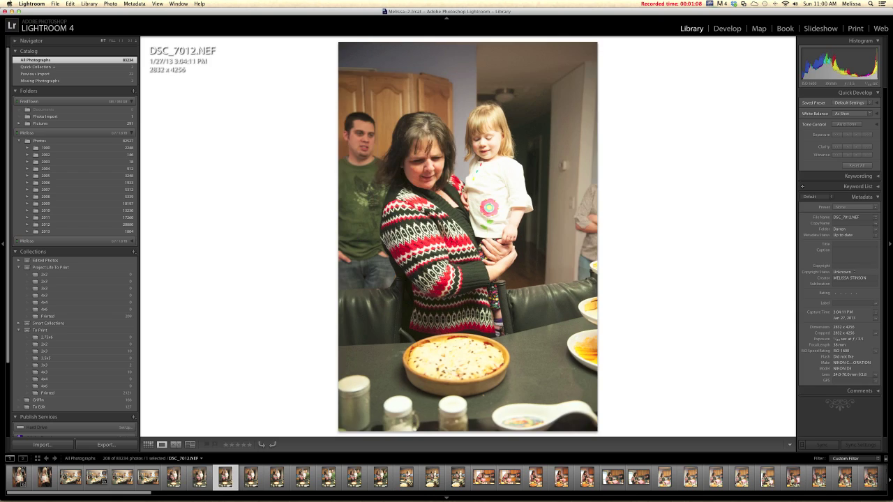
pyautogui.press('b')
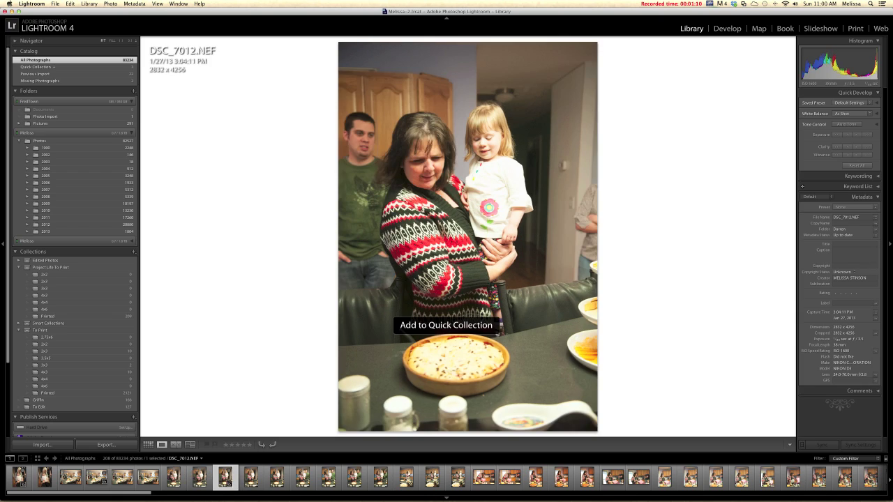
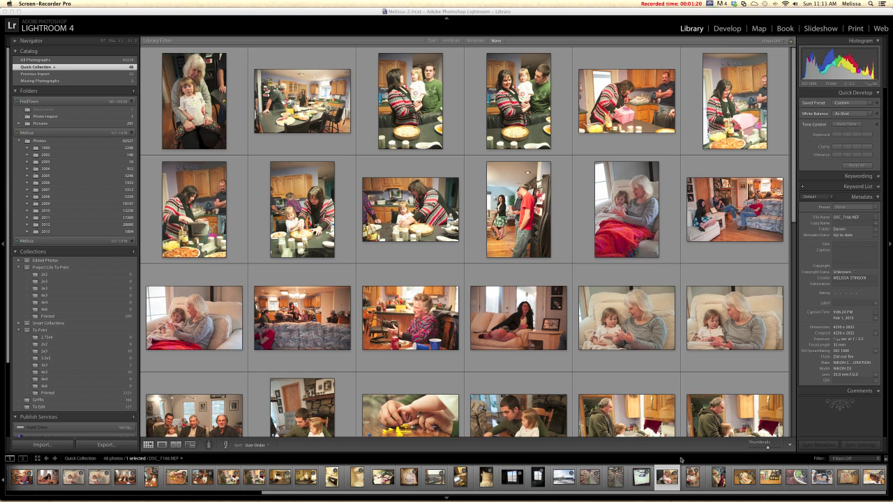
# - Switch to the Develop module to edit DSC_7166.NEF of the girl hugging the spotted ball
pyautogui.click(735, 31)
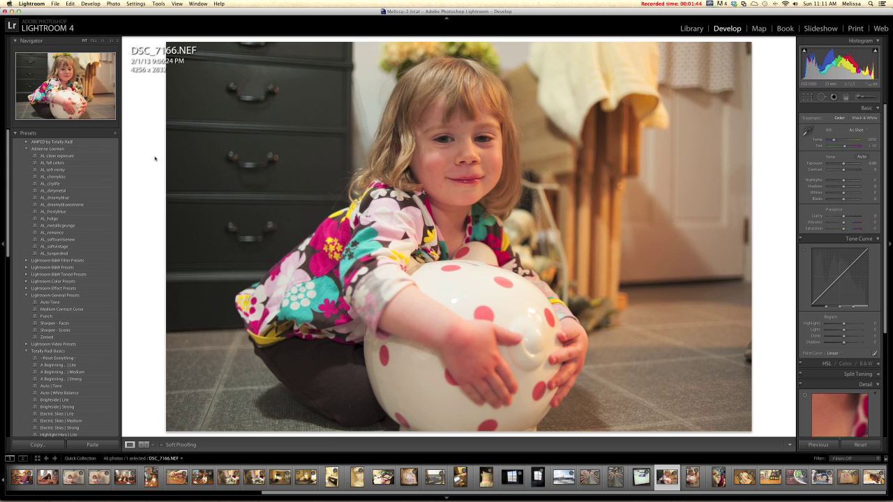
# - Apply the AL_clean exposure preset and pick up the White Balance eyedropper
pyautogui.click(92, 155)
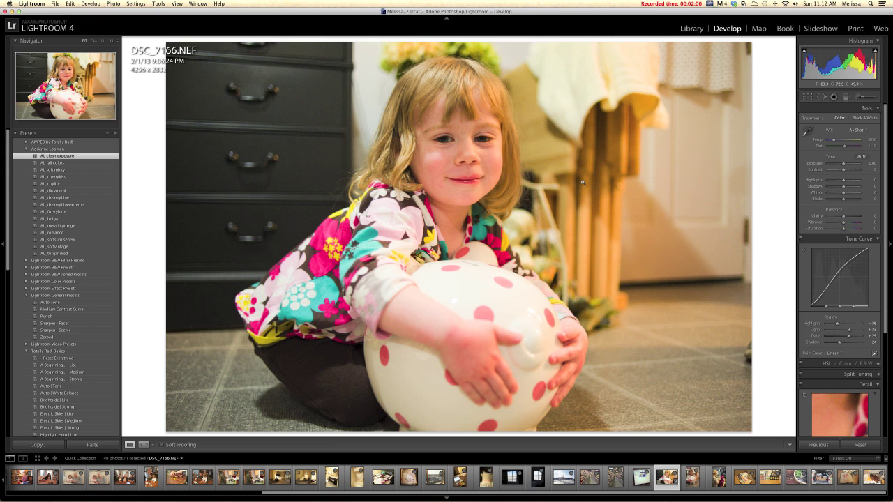
pyautogui.click(809, 132)
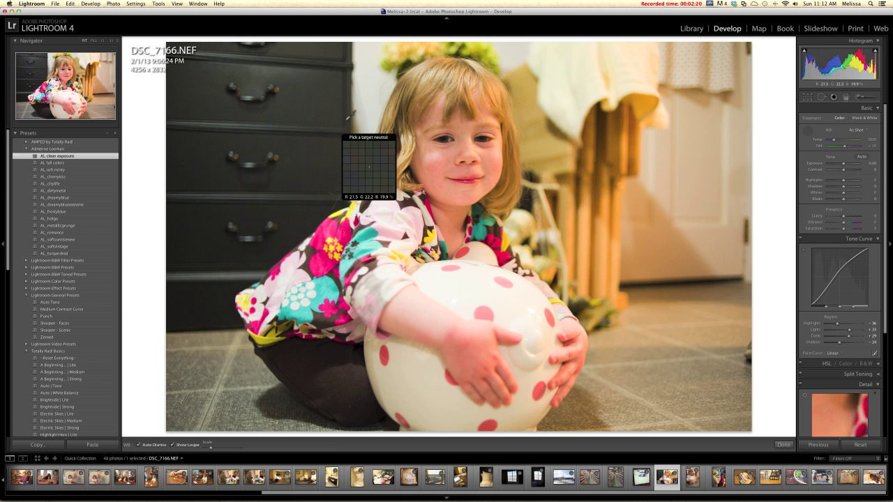
# - Resample a neutral spot for a Custom white balance of Temp 3700, Tint +16, and raise Whites to +34
pyautogui.click(476, 49)
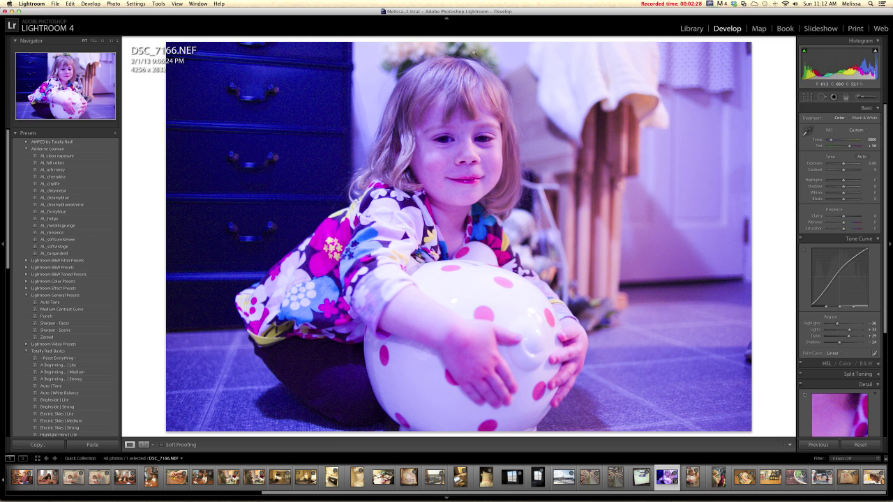
pyautogui.press('super+z')
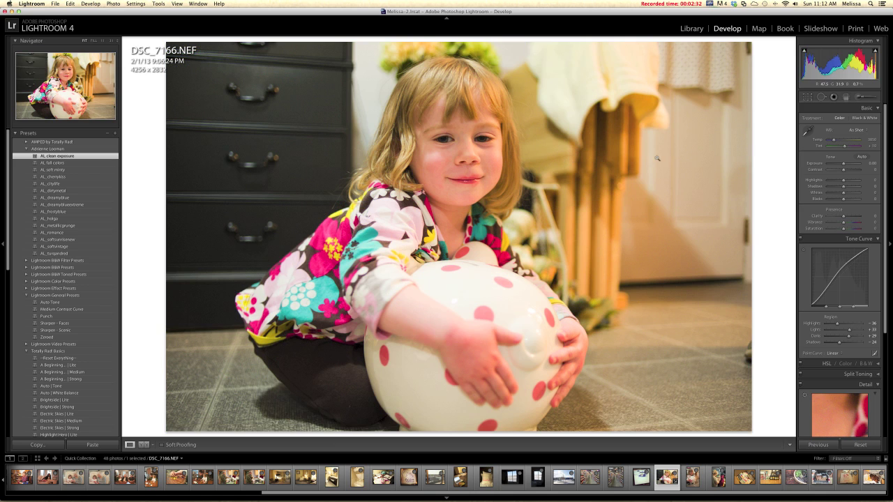
pyautogui.click(807, 130)
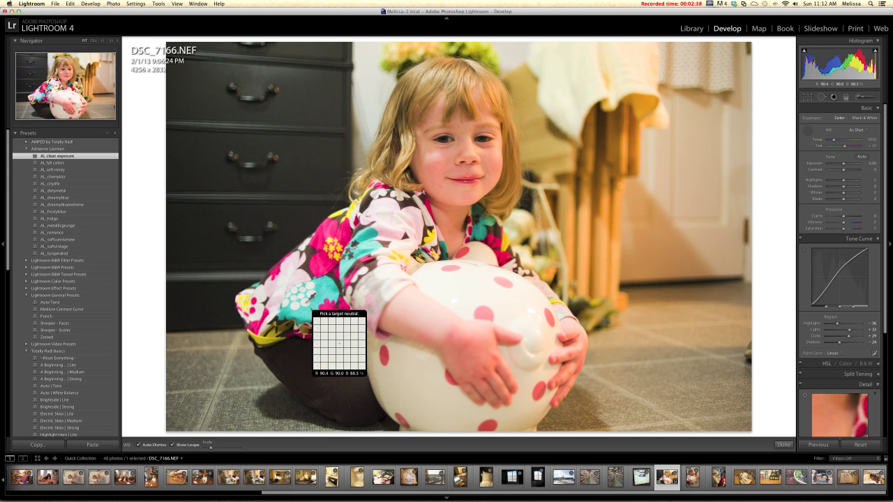
pyautogui.click(306, 299)
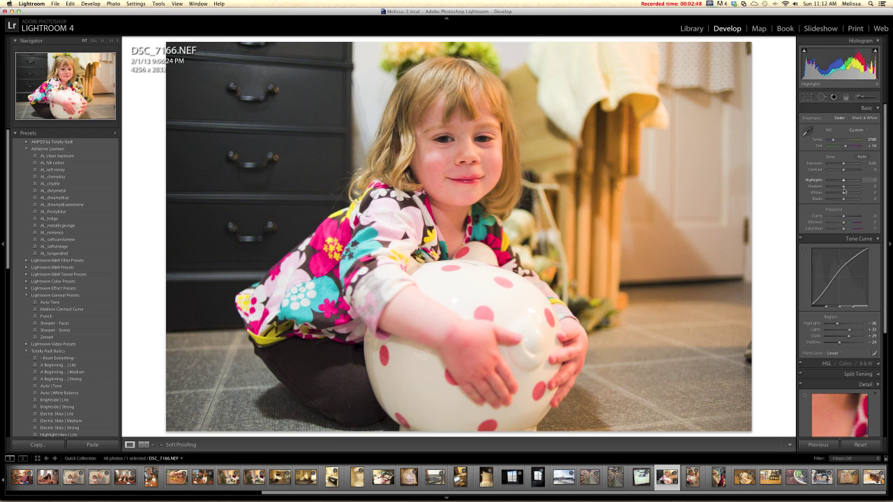
pyautogui.moveTo(844, 193); pyautogui.dragTo(847, 196)
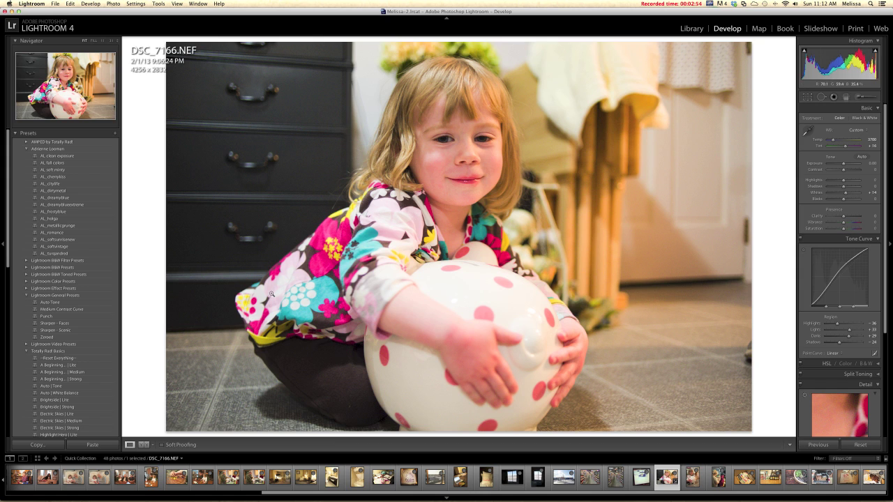
pyautogui.click(144, 445)
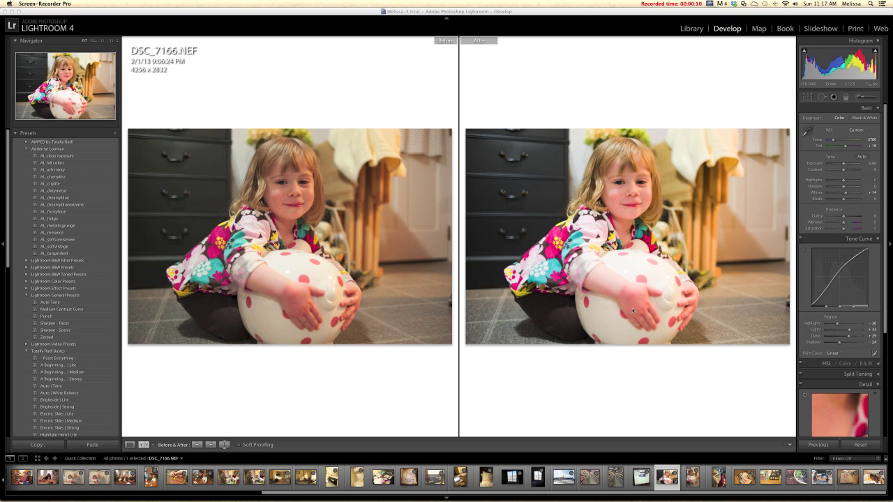
pyautogui.click(128, 445)
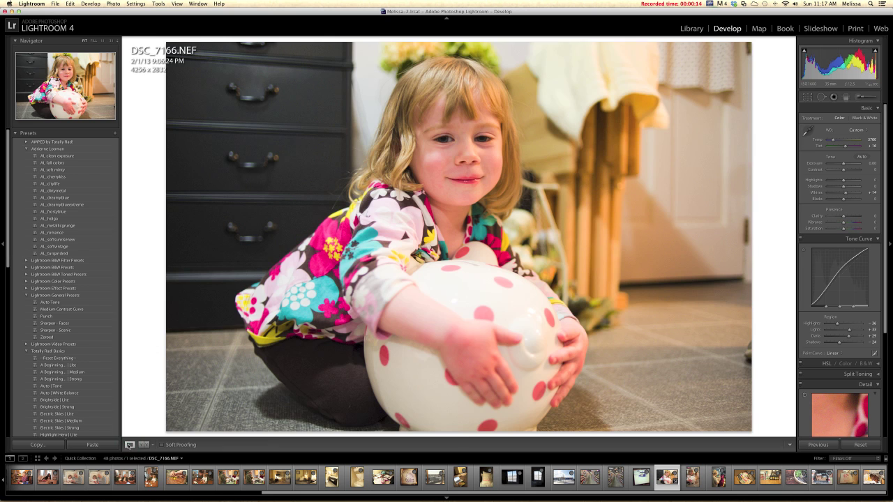
pyautogui.click(807, 97)
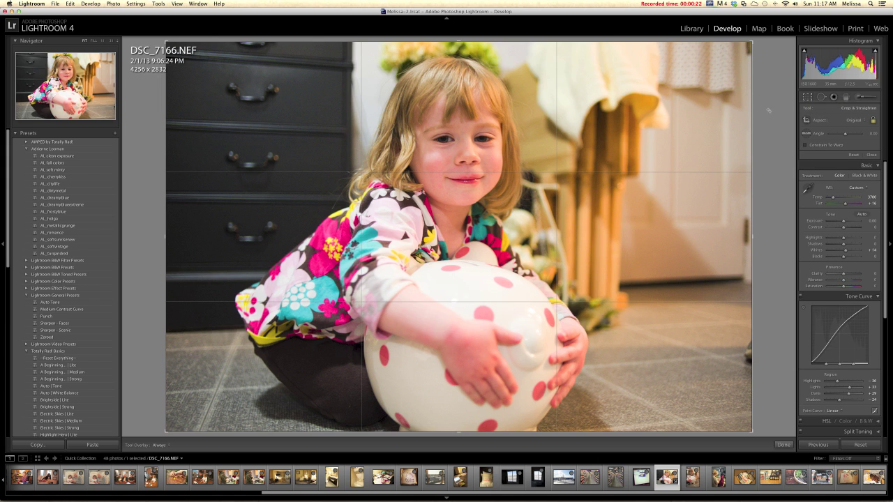
# - Rotate the crop by 0.32° to level the photo and commit it at 4221 x 2809
pyautogui.moveTo(756, 107); pyautogui.dragTo(755, 105)
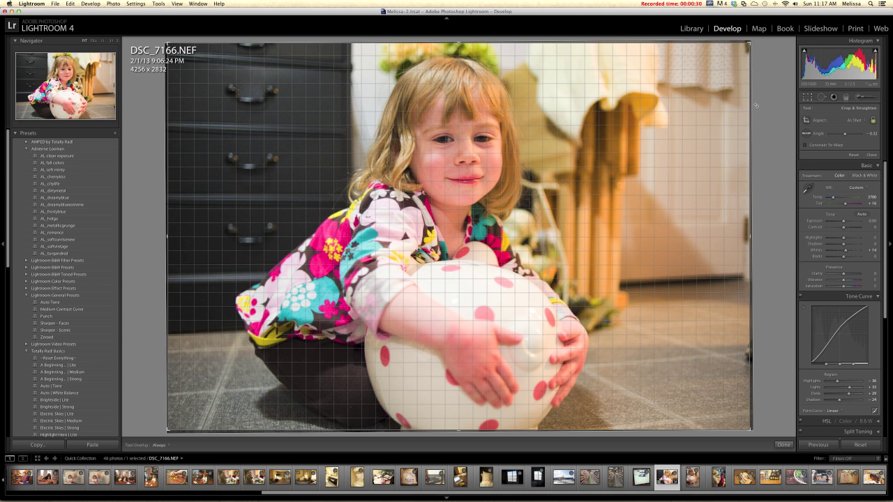
pyautogui.moveTo(755, 105); pyautogui.dragTo(756, 105)
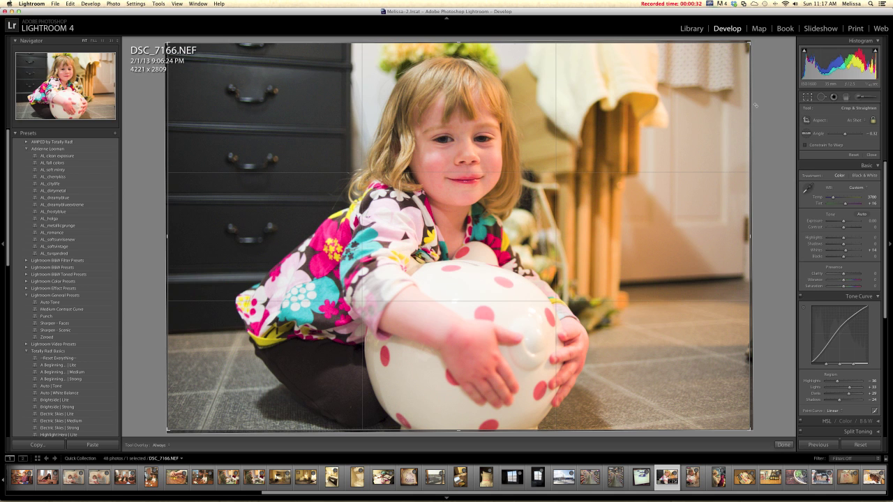
pyautogui.press('Return')
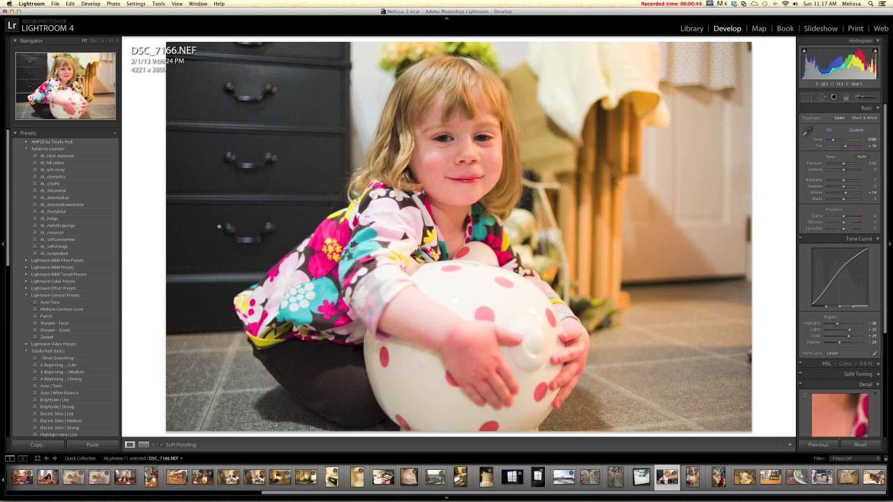
# - Try the AL_softvintage and AL_dreamyblue presets, undoing each, then apply AL_cherrykiss
pyautogui.click(78, 248)
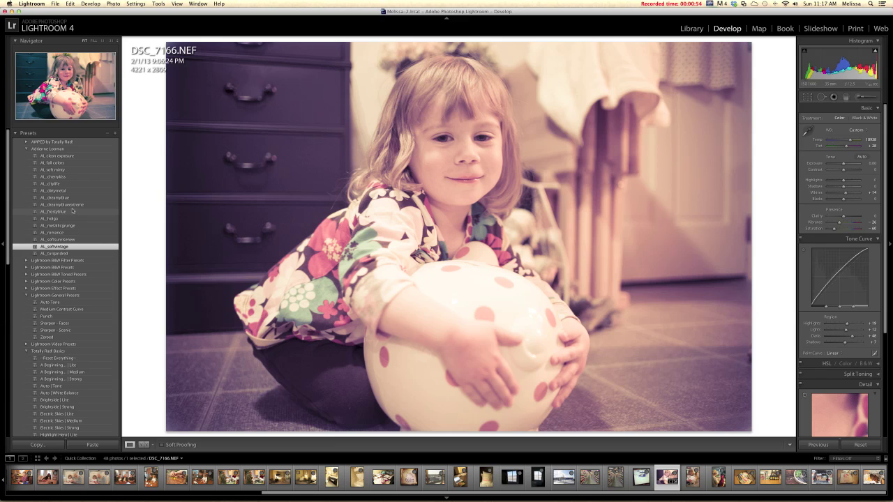
pyautogui.press('super+z')
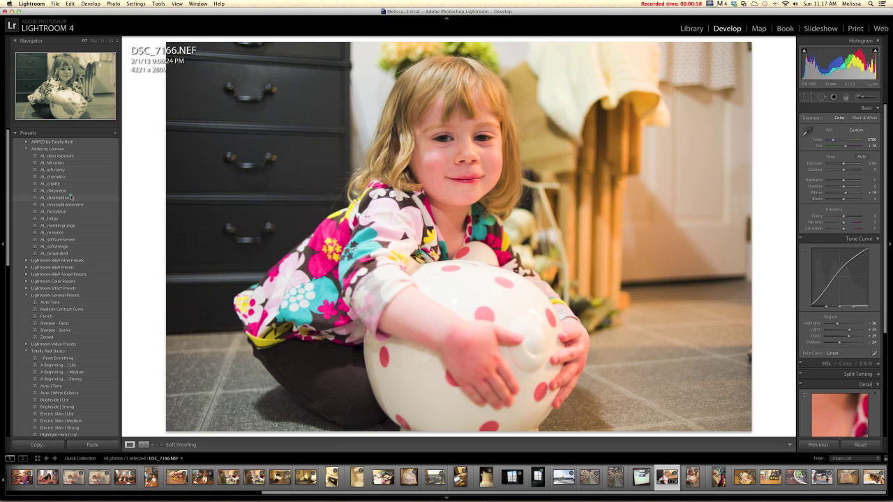
pyautogui.click(71, 198)
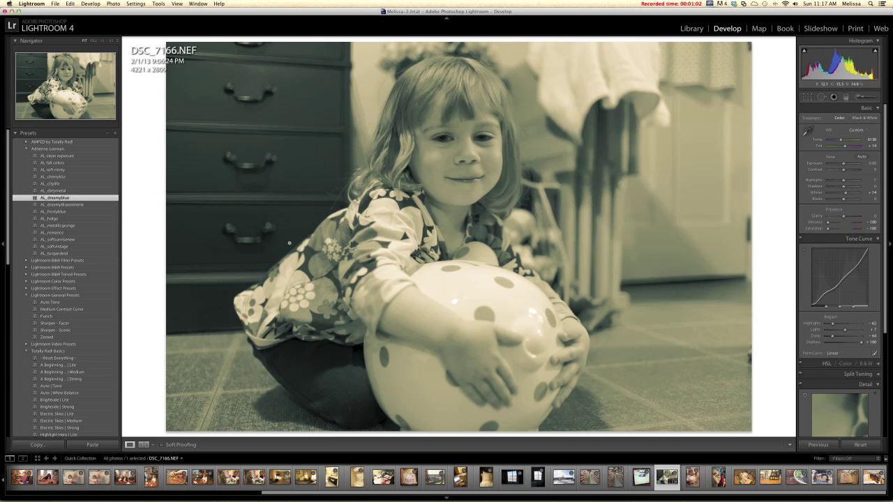
pyautogui.press('super+z')
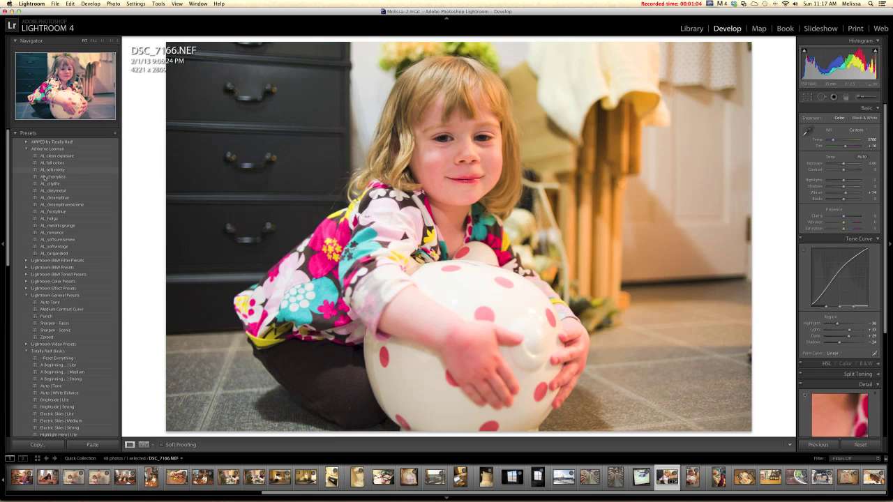
pyautogui.click(44, 178)
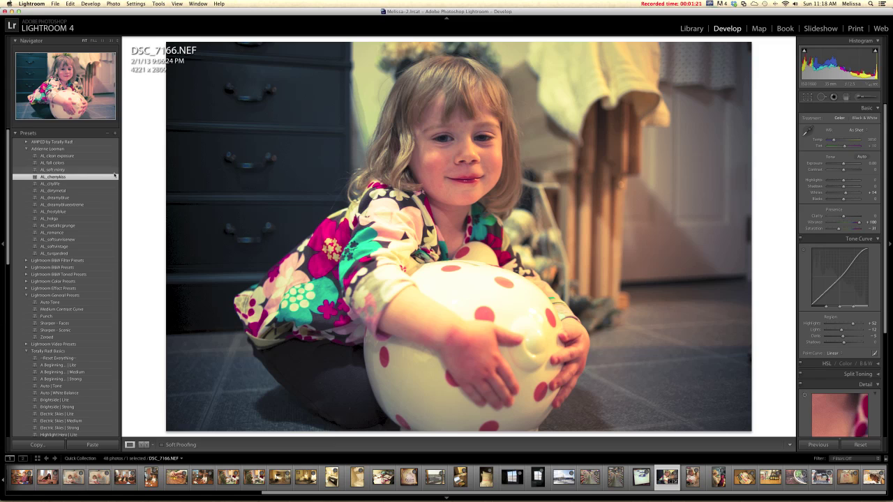
pyautogui.scroll(-4, 104, 209)
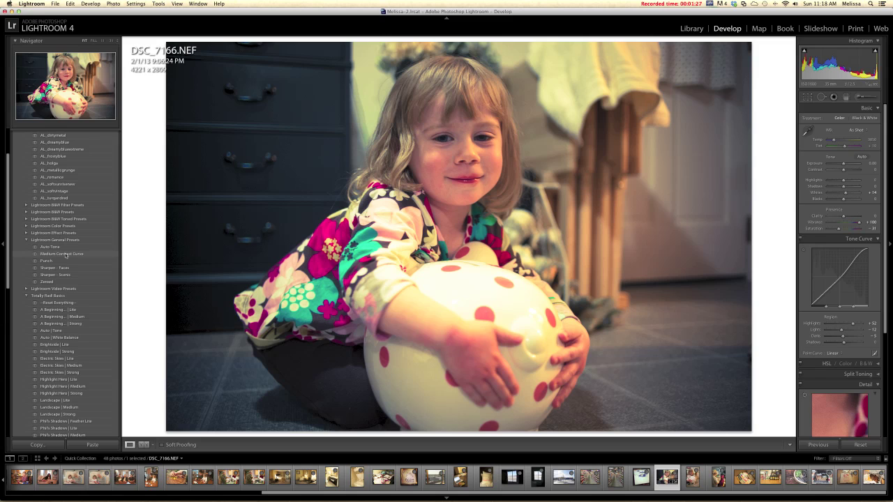
pyautogui.scroll(-3, 66, 255)
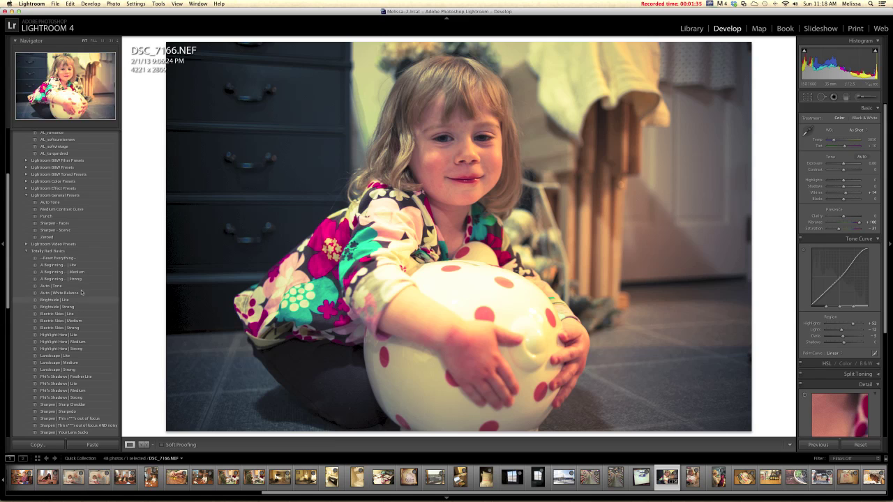
pyautogui.scroll(3, 80, 291)
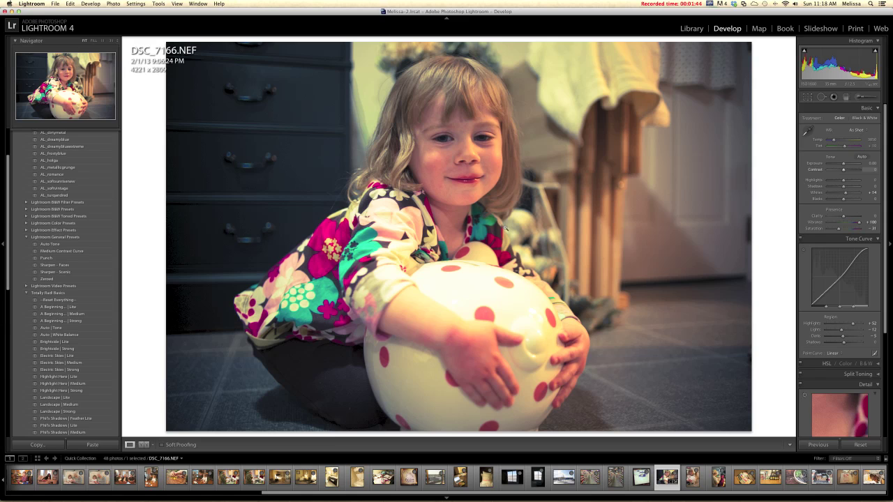
pyautogui.scroll(-10, 43, 329)
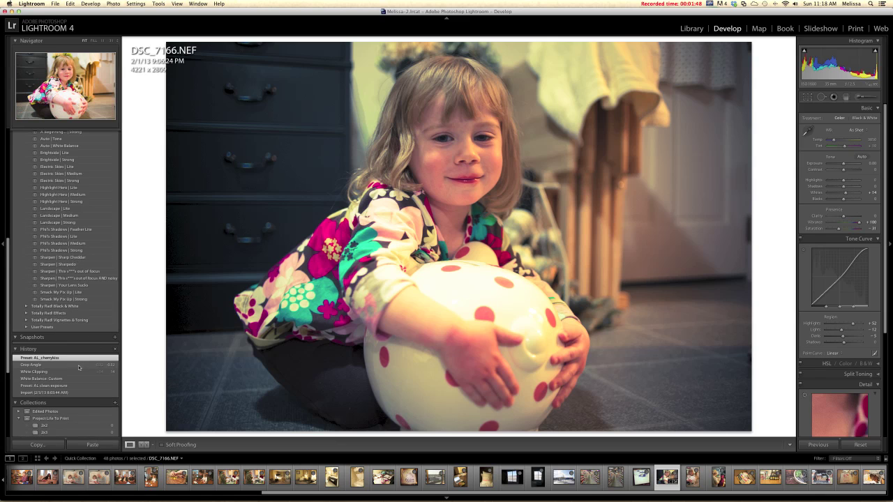
# - Revert to the Crop Angle history state and lower the Exposure slightly
pyautogui.click(79, 367)
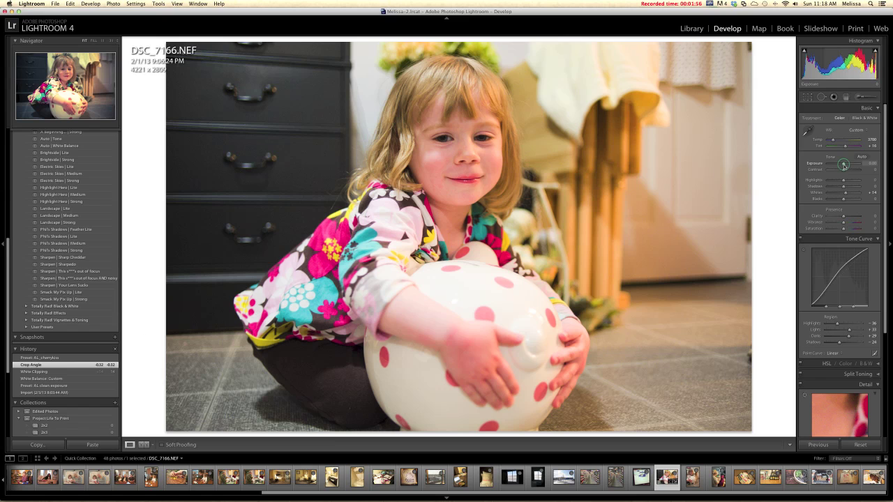
pyautogui.moveTo(843, 166); pyautogui.dragTo(843, 166)
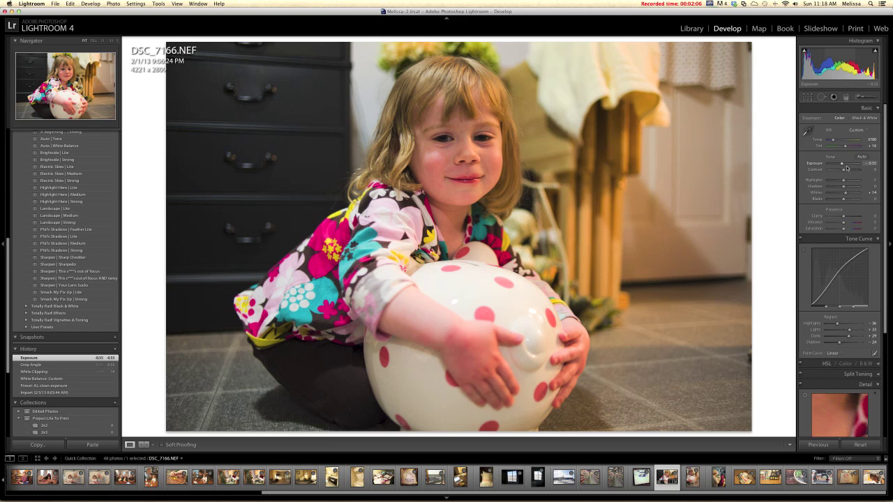
pyautogui.moveTo(842, 165); pyautogui.dragTo(844, 167)
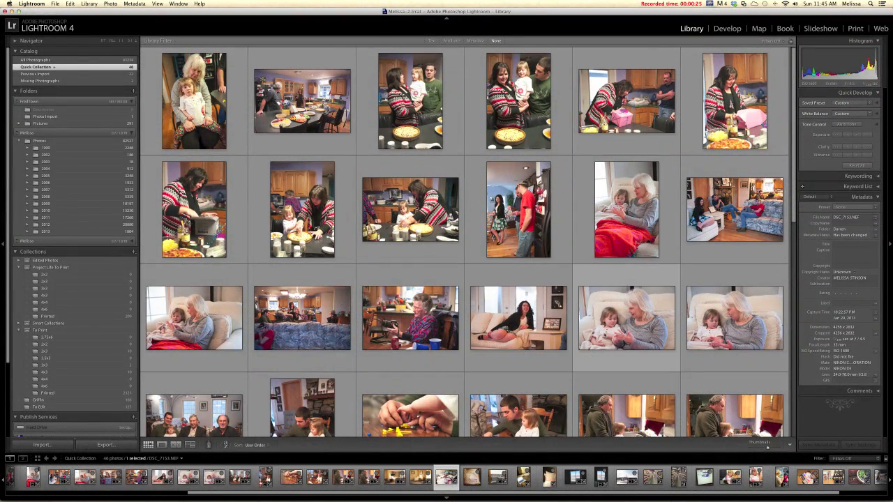
pyautogui.click(602, 336)
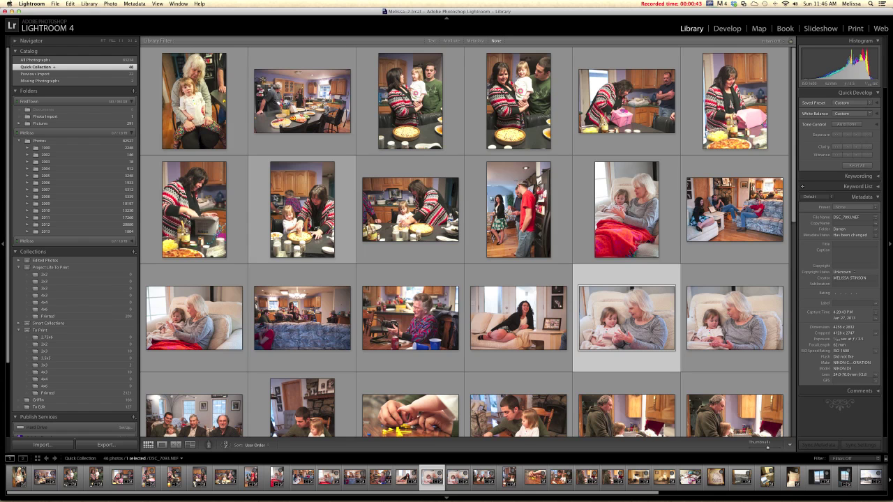
pyautogui.scroll(-6, 276, 197)
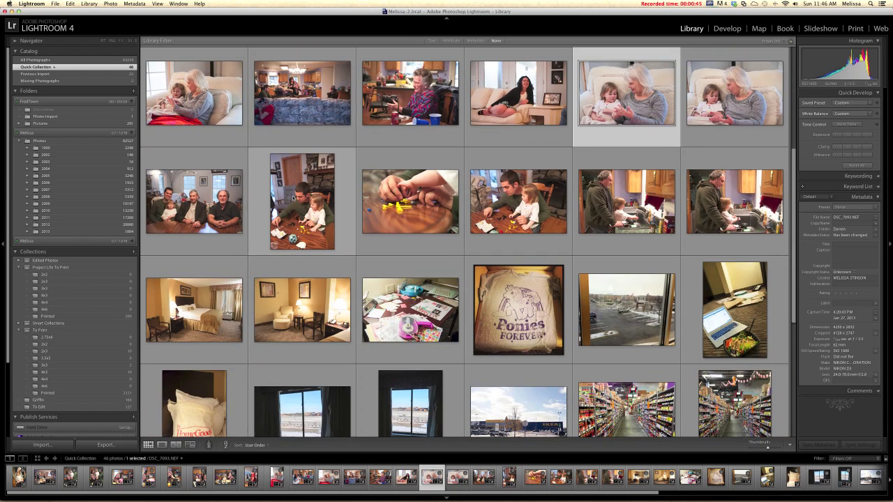
pyautogui.scroll(-6, 293, 198)
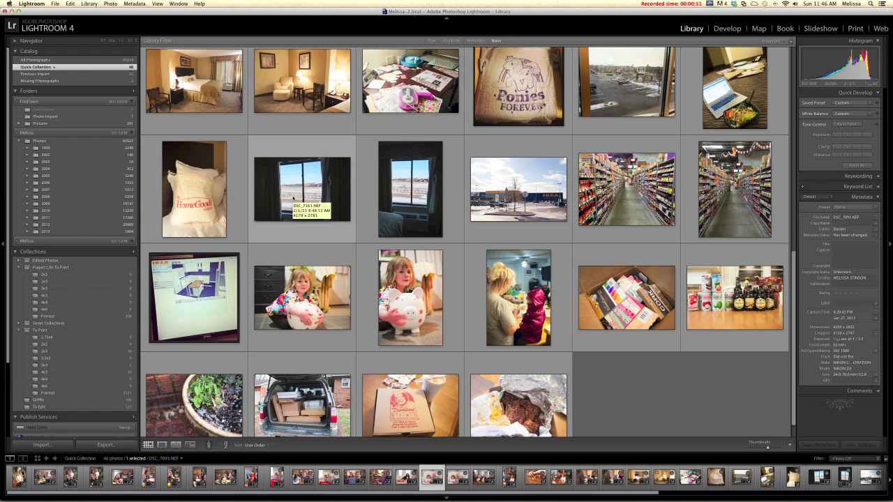
pyautogui.scroll(-1, 293, 198)
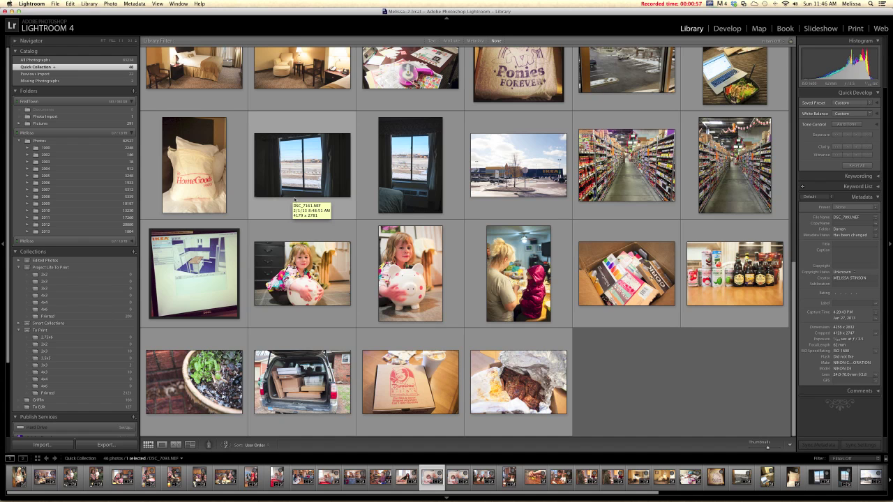
pyautogui.scroll(15, 293, 199)
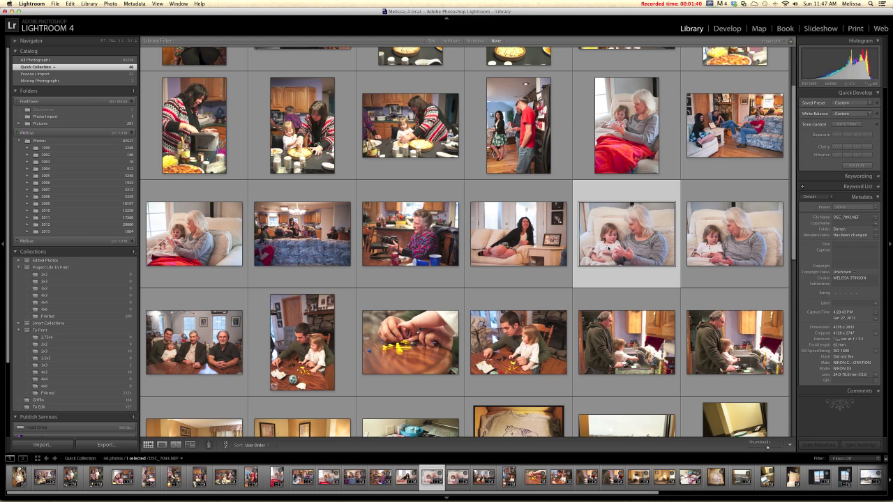
pyautogui.click(708, 236)
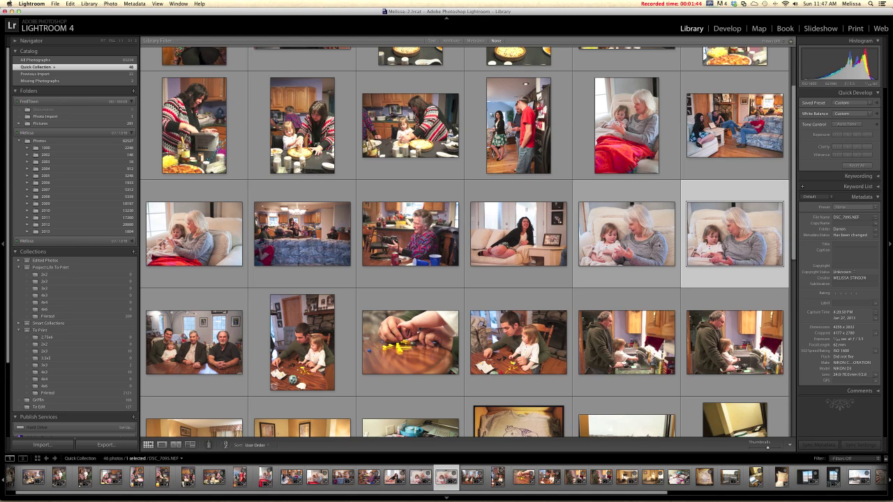
pyautogui.press('Left')
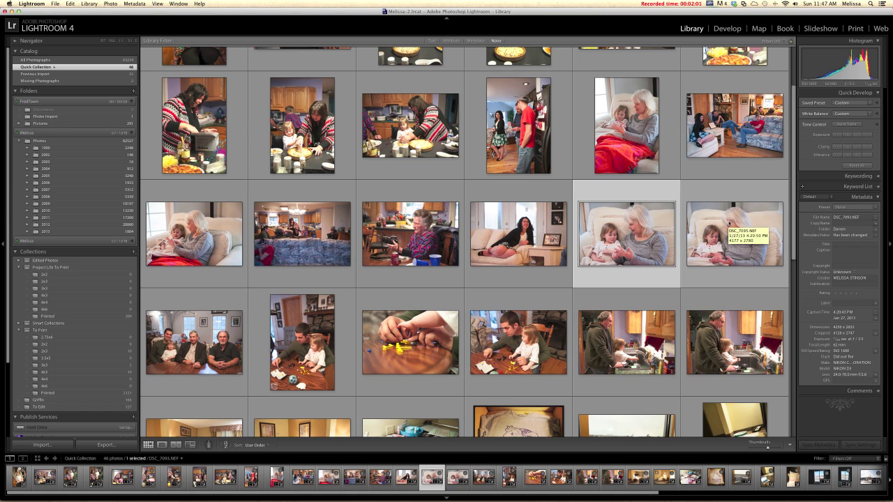
pyautogui.keyDown('super'); pyautogui.click(728, 223); pyautogui.keyUp('super')
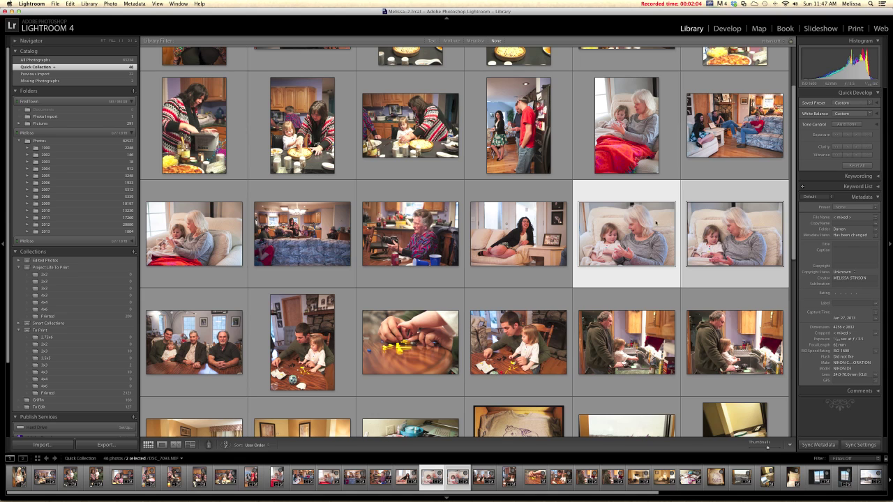
# - Drag the two grandmother-and-granddaughter thumbnails onto the 4x3 collection under To Print
pyautogui.moveTo(623, 227); pyautogui.dragTo(387, 189)
pyautogui.moveTo(180, 183); pyautogui.dragTo(87, 374)
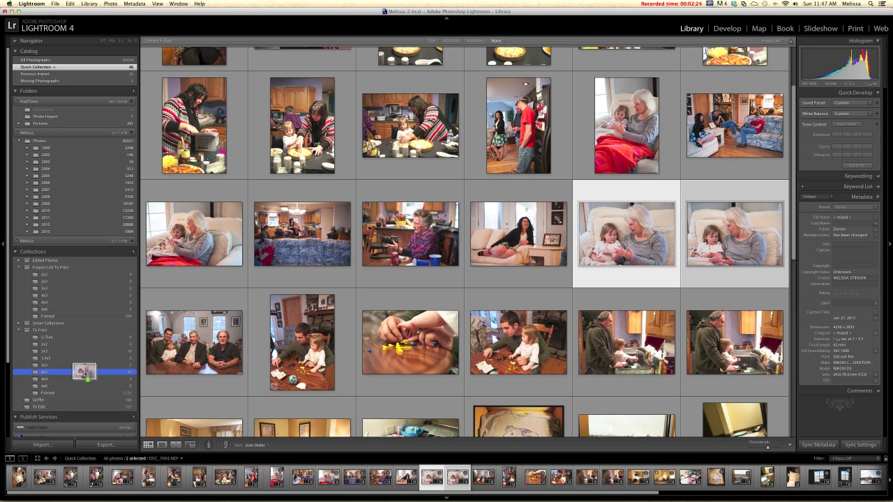
pyautogui.moveTo(86, 374); pyautogui.dragTo(72, 374)
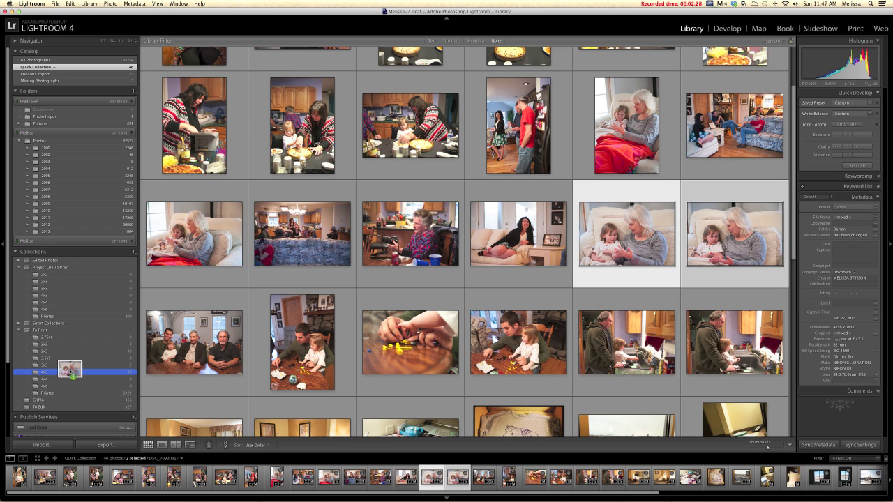
pyautogui.moveTo(72, 374); pyautogui.dragTo(69, 371)
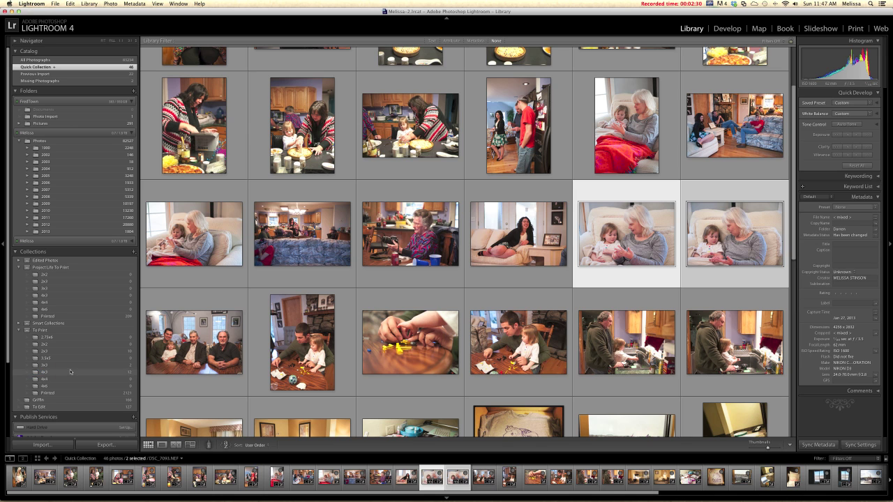
pyautogui.scroll(3, 311, 290)
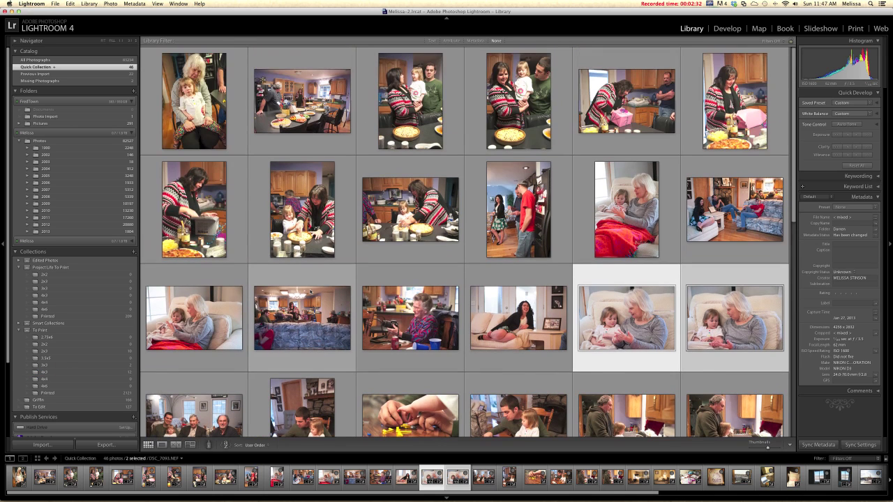
pyautogui.click(314, 238)
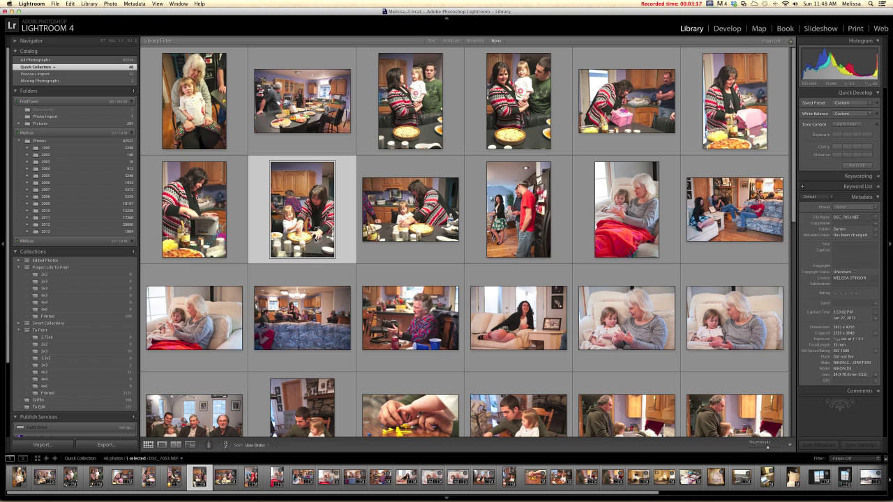
pyautogui.scroll(-10, 315, 240)
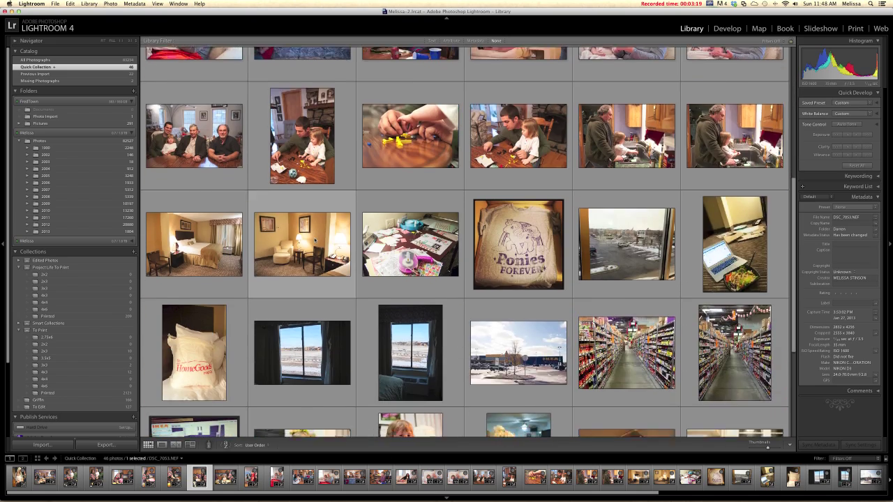
pyautogui.scroll(-3, 315, 240)
pyautogui.scroll(7, 315, 240)
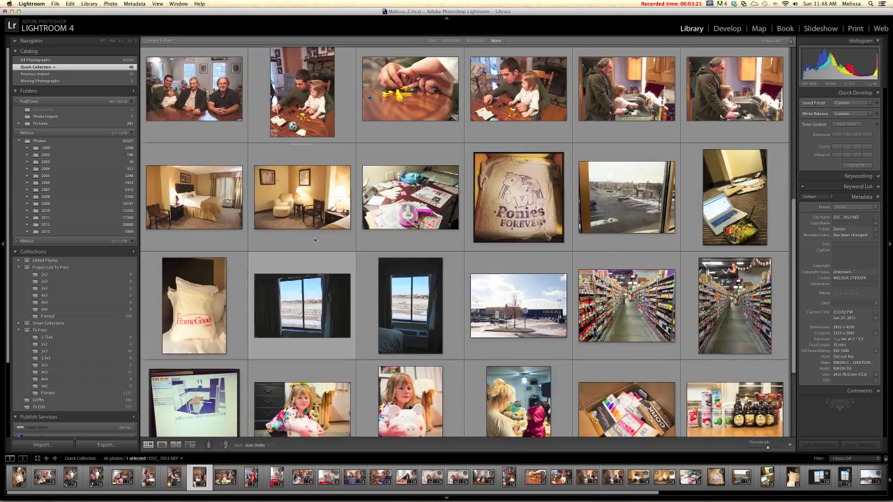
pyautogui.scroll(6, 315, 240)
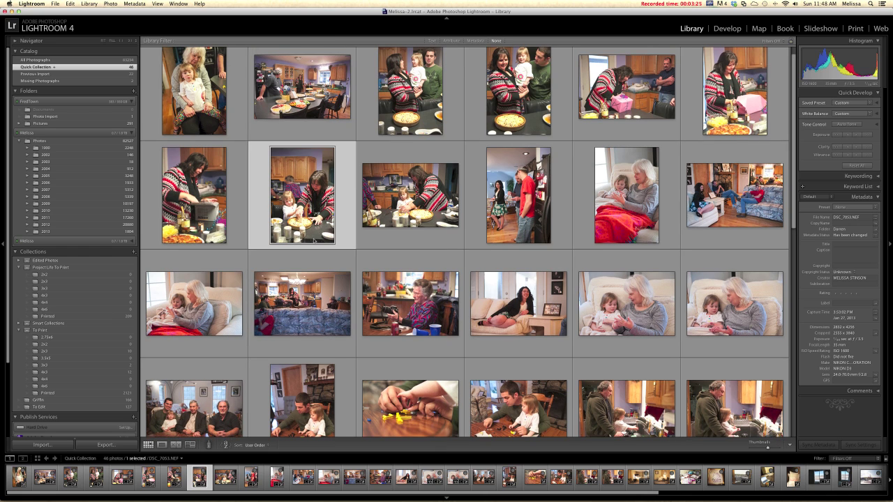
pyautogui.scroll(1, 312, 240)
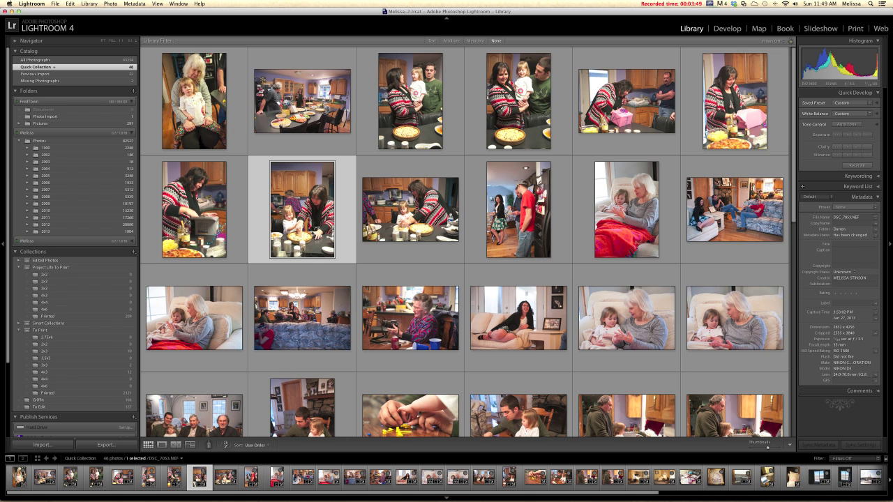
pyautogui.scroll(-5, 413, 197)
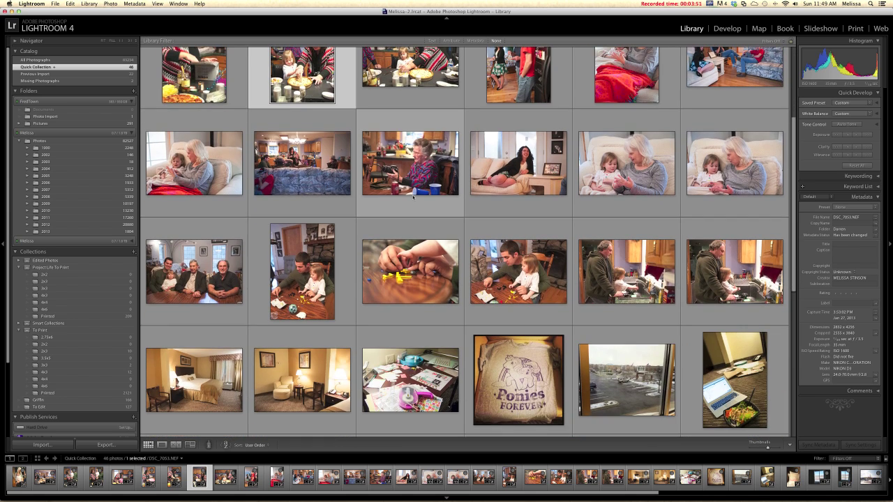
pyautogui.click(296, 289)
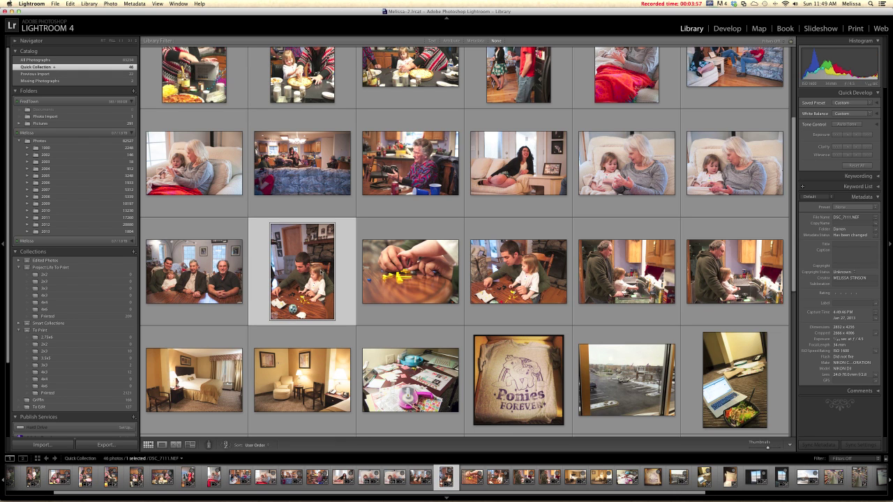
# - Add the boy-and-girl table photo to the Project Life 4x3 collection and switch to Print
pyautogui.moveTo(321, 269); pyautogui.dragTo(100, 295)
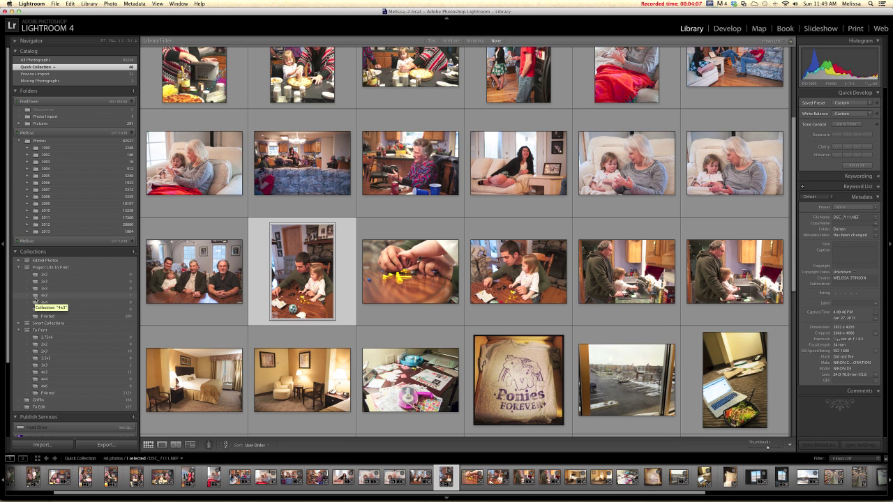
pyautogui.scroll(-10, 254, 278)
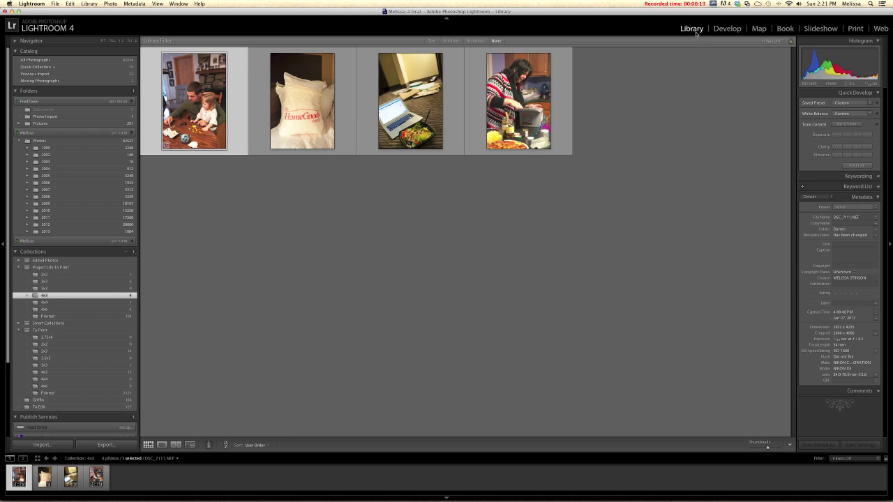
pyautogui.click(859, 29)
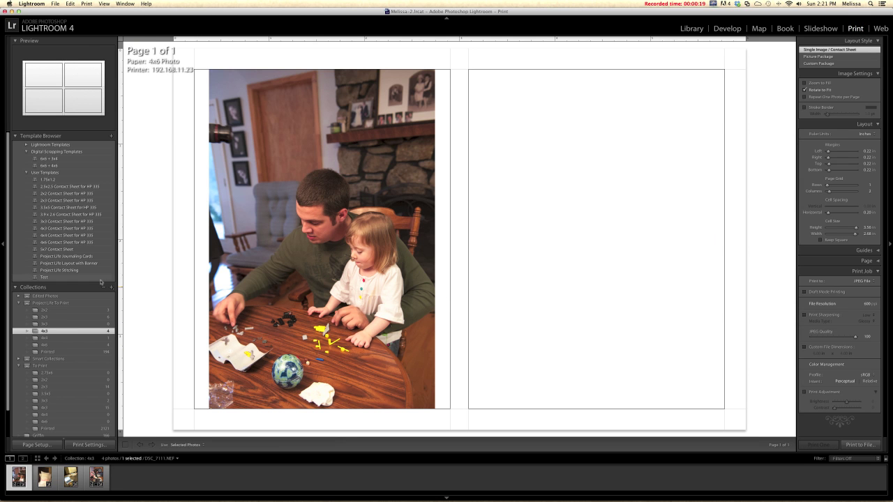
# - Apply the 4x3 Contact Sheet for HP 335 template with Zoom to Fill, and select all four photos
pyautogui.click(88, 231)
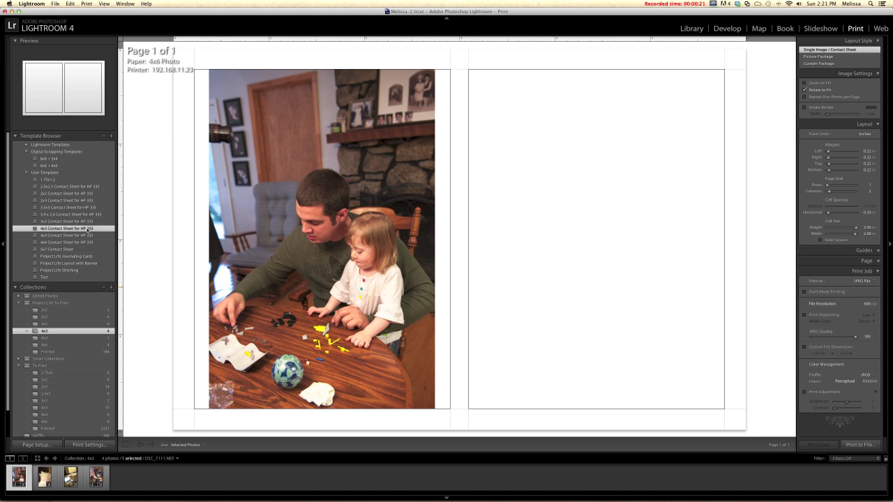
pyautogui.click(816, 84)
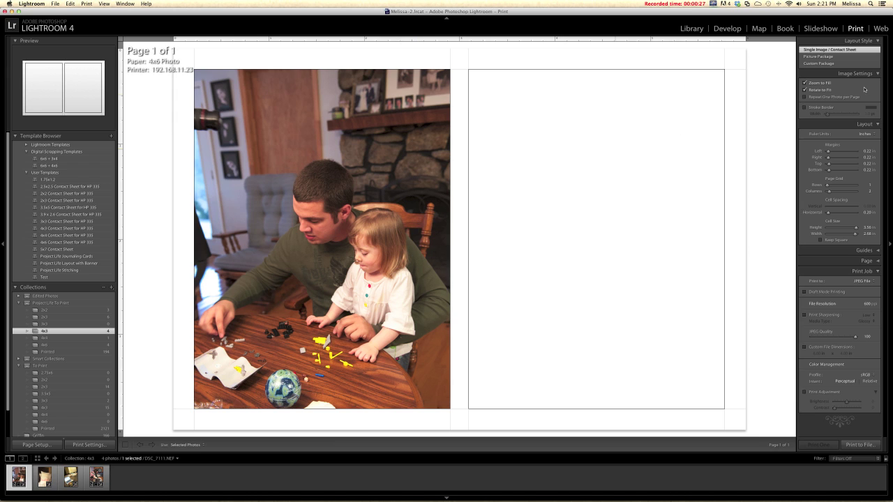
pyautogui.click(816, 84)
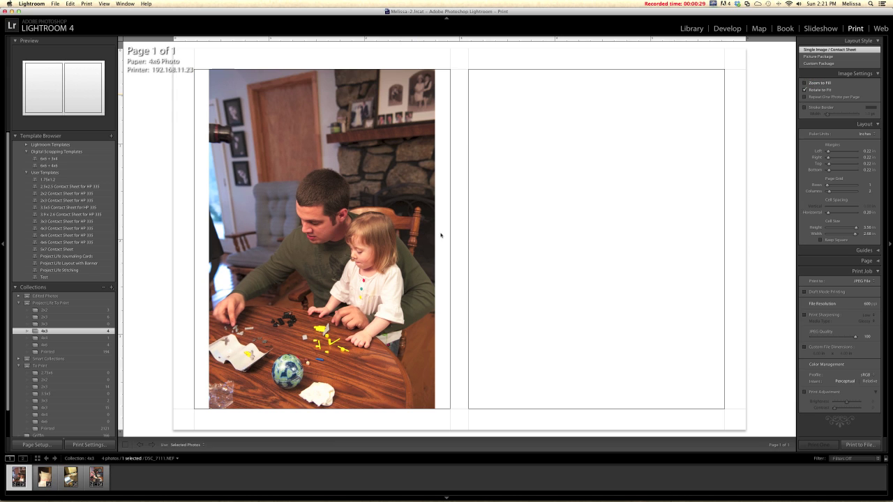
pyautogui.click(813, 84)
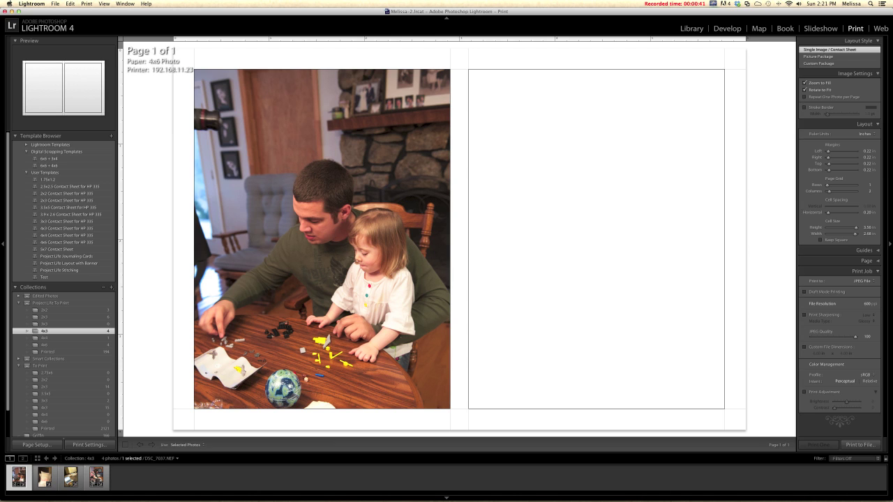
pyautogui.press('super+a')
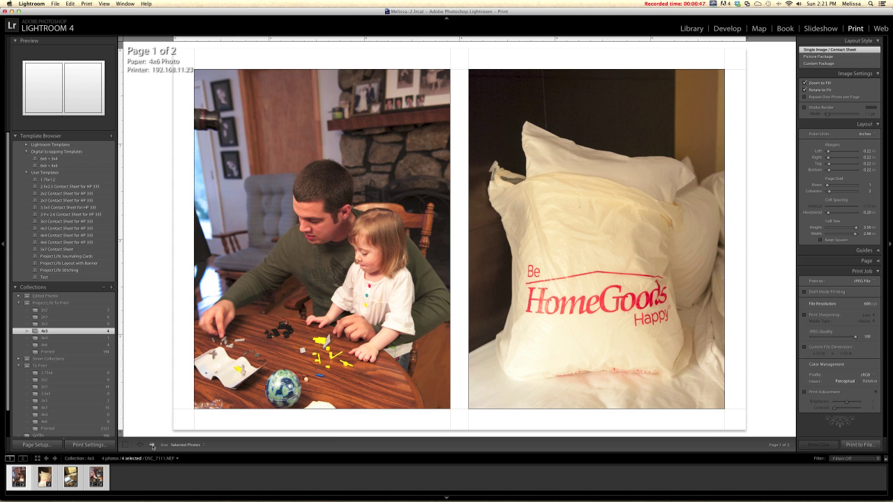
# - On page 2, reframe the laptop photo upward and reapply the 4x3 Contact Sheet template
pyautogui.click(152, 445)
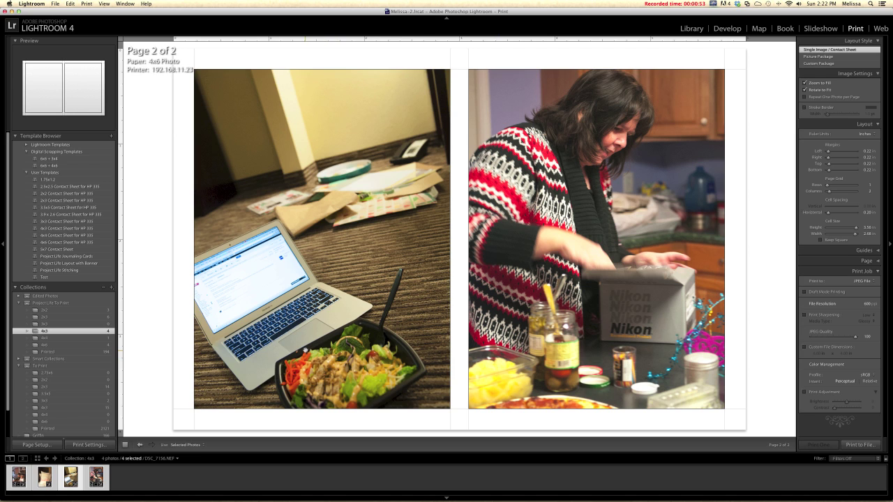
pyautogui.moveTo(307, 349); pyautogui.dragTo(306, 320)
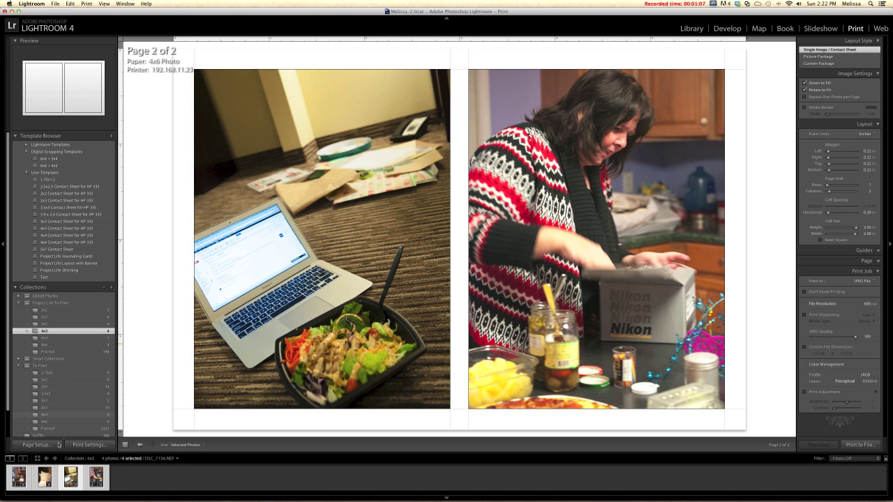
pyautogui.click(67, 228)
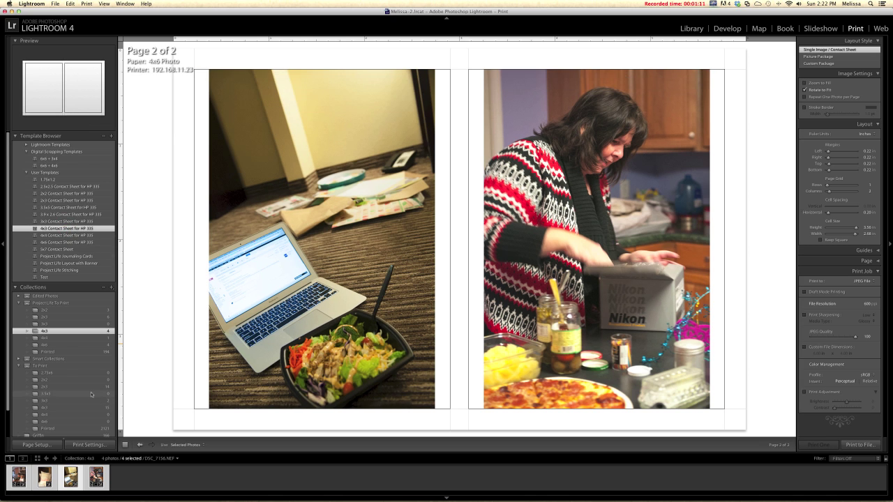
pyautogui.click(55, 338)
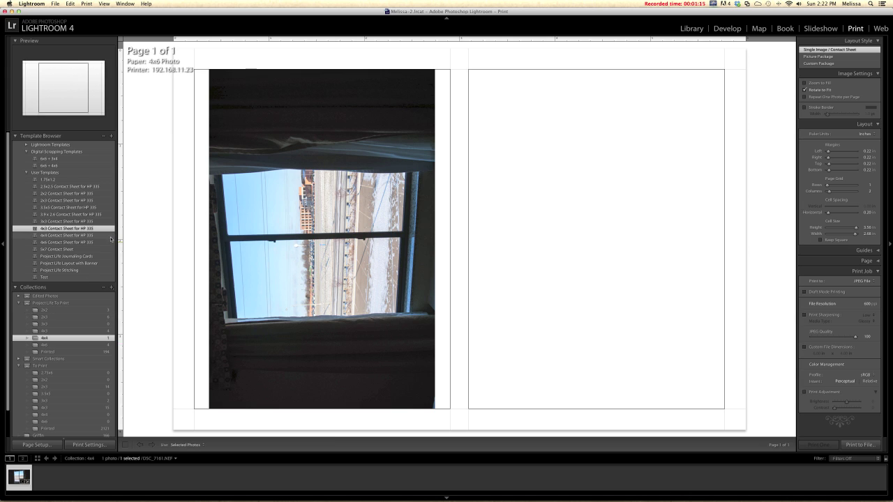
# - Apply the 4x4 Contact Sheet for HP 335 template to the window photo, then start Print to File and cancel the save
pyautogui.click(81, 236)
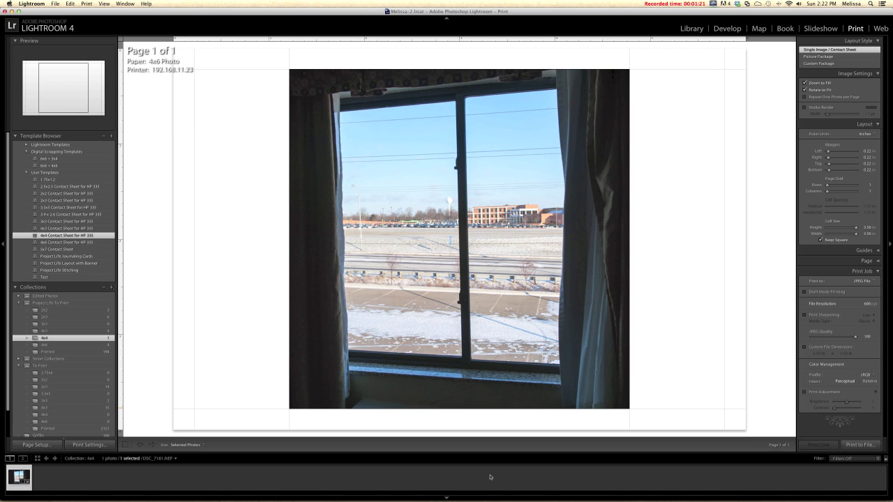
pyautogui.click(853, 445)
pyautogui.click(846, 443)
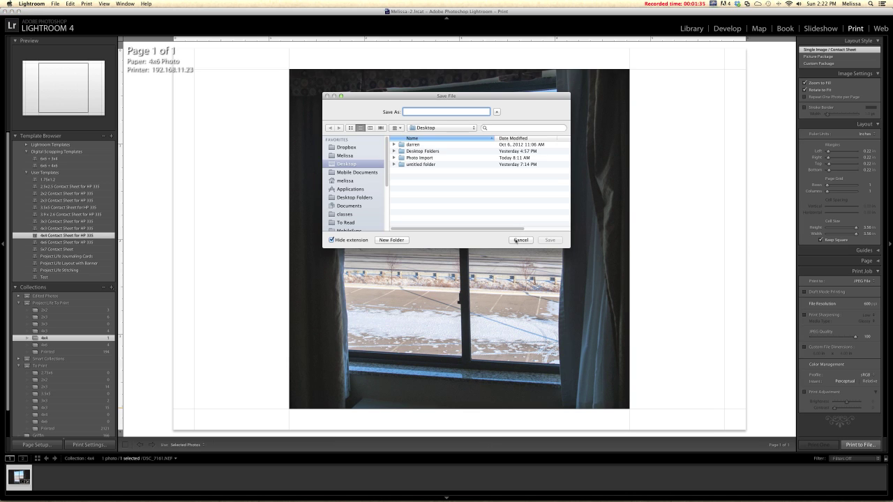
pyautogui.click(521, 240)
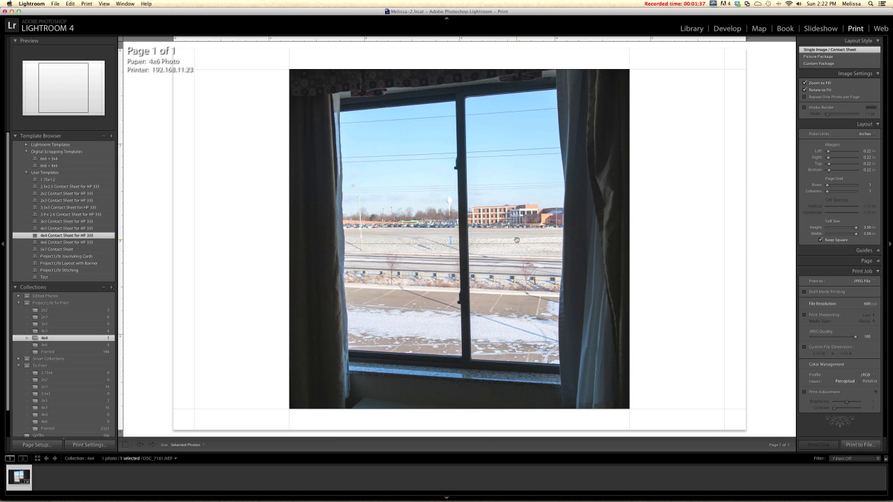